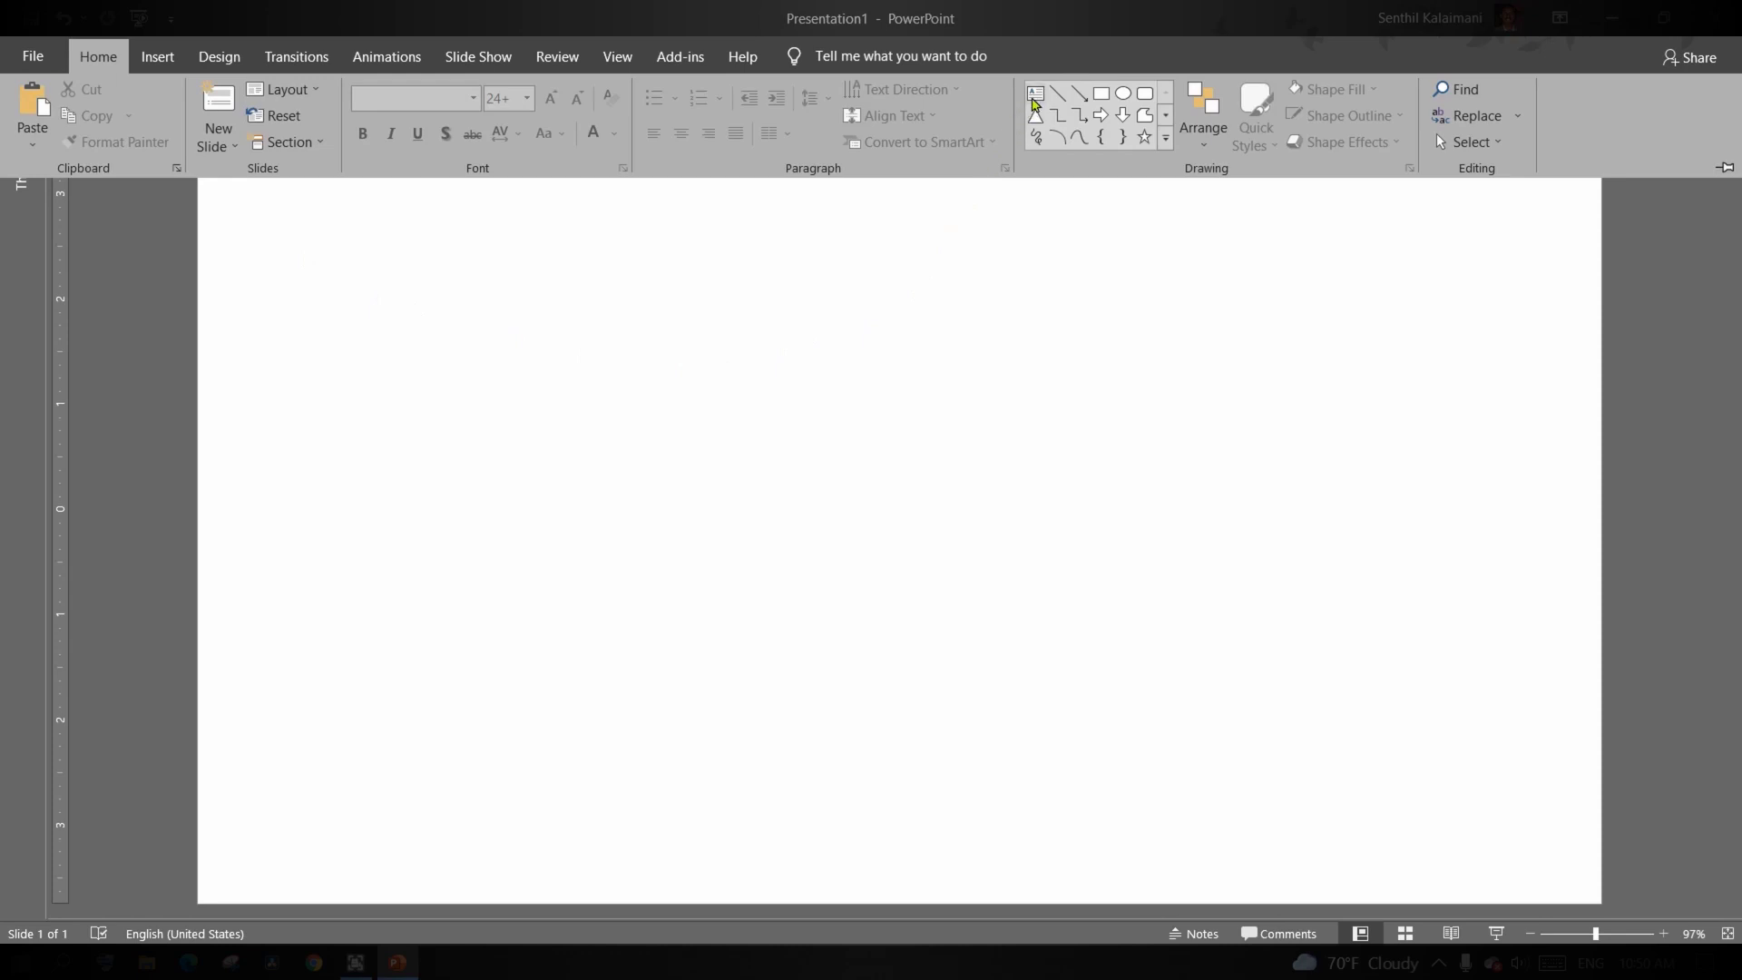
Draw a centred text box in the middle of the slide containing the word EXPRESSION
click(1035, 94)
drag(770, 453, 986, 397)
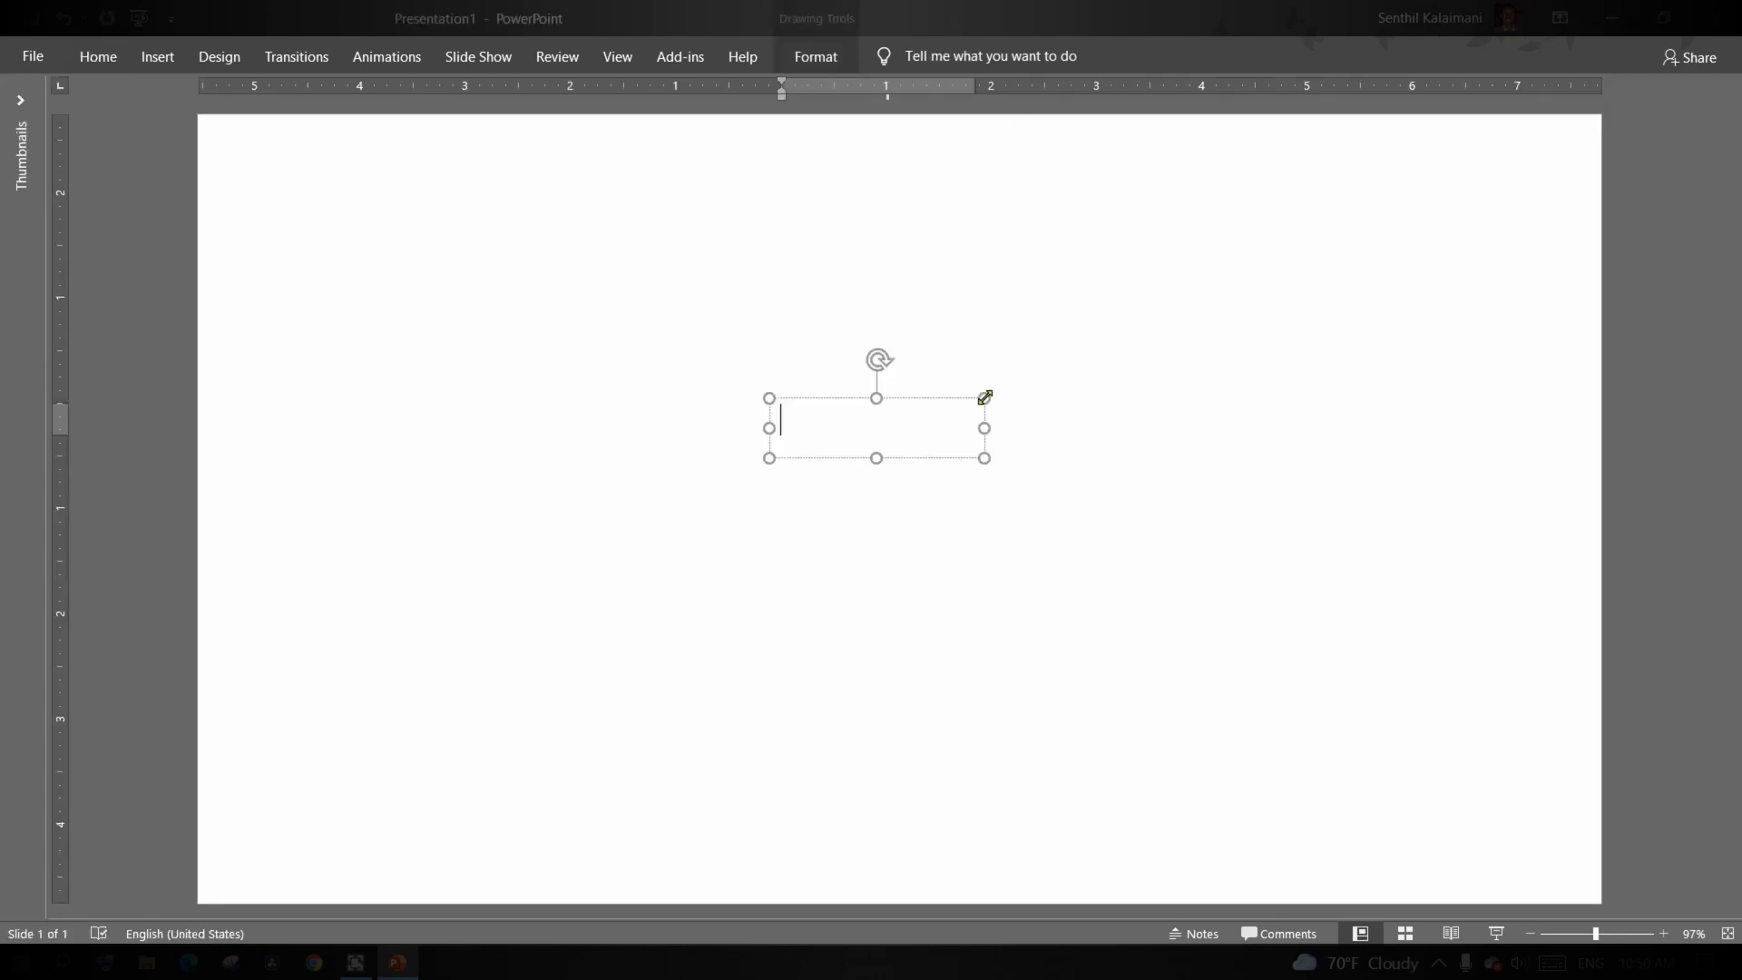
key(ctrl+e)
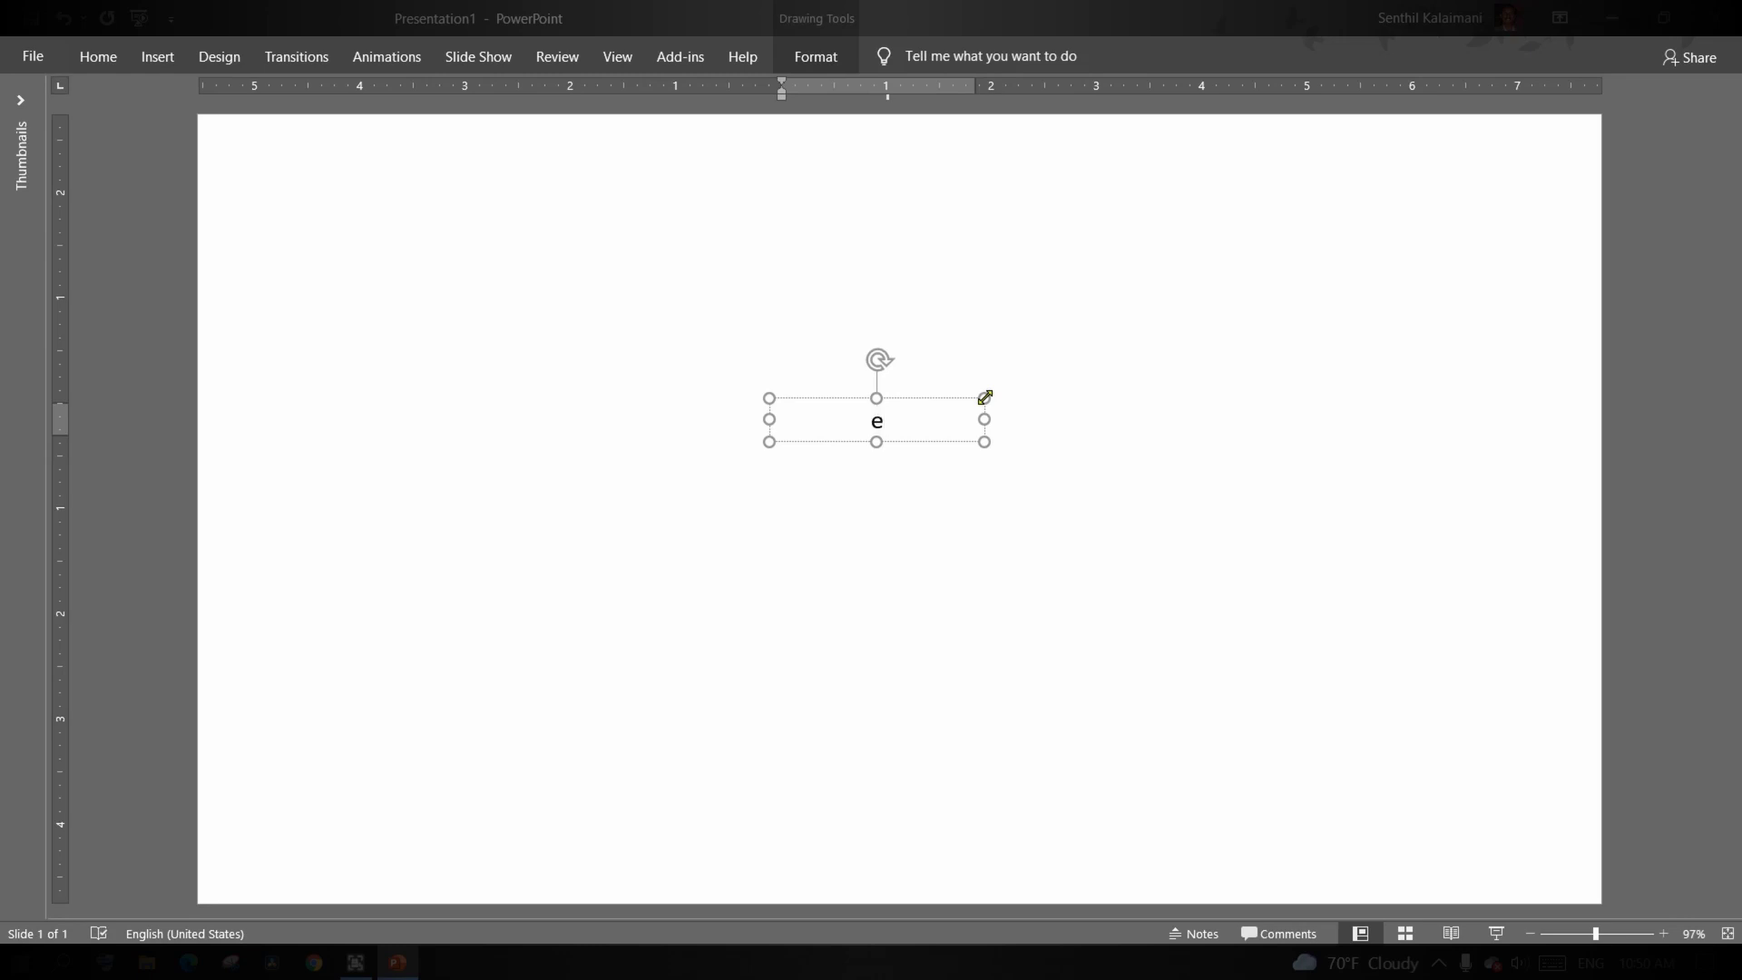
text(expression)
key(ctrl+a)
text(EXPRESSION)
key(Escape)
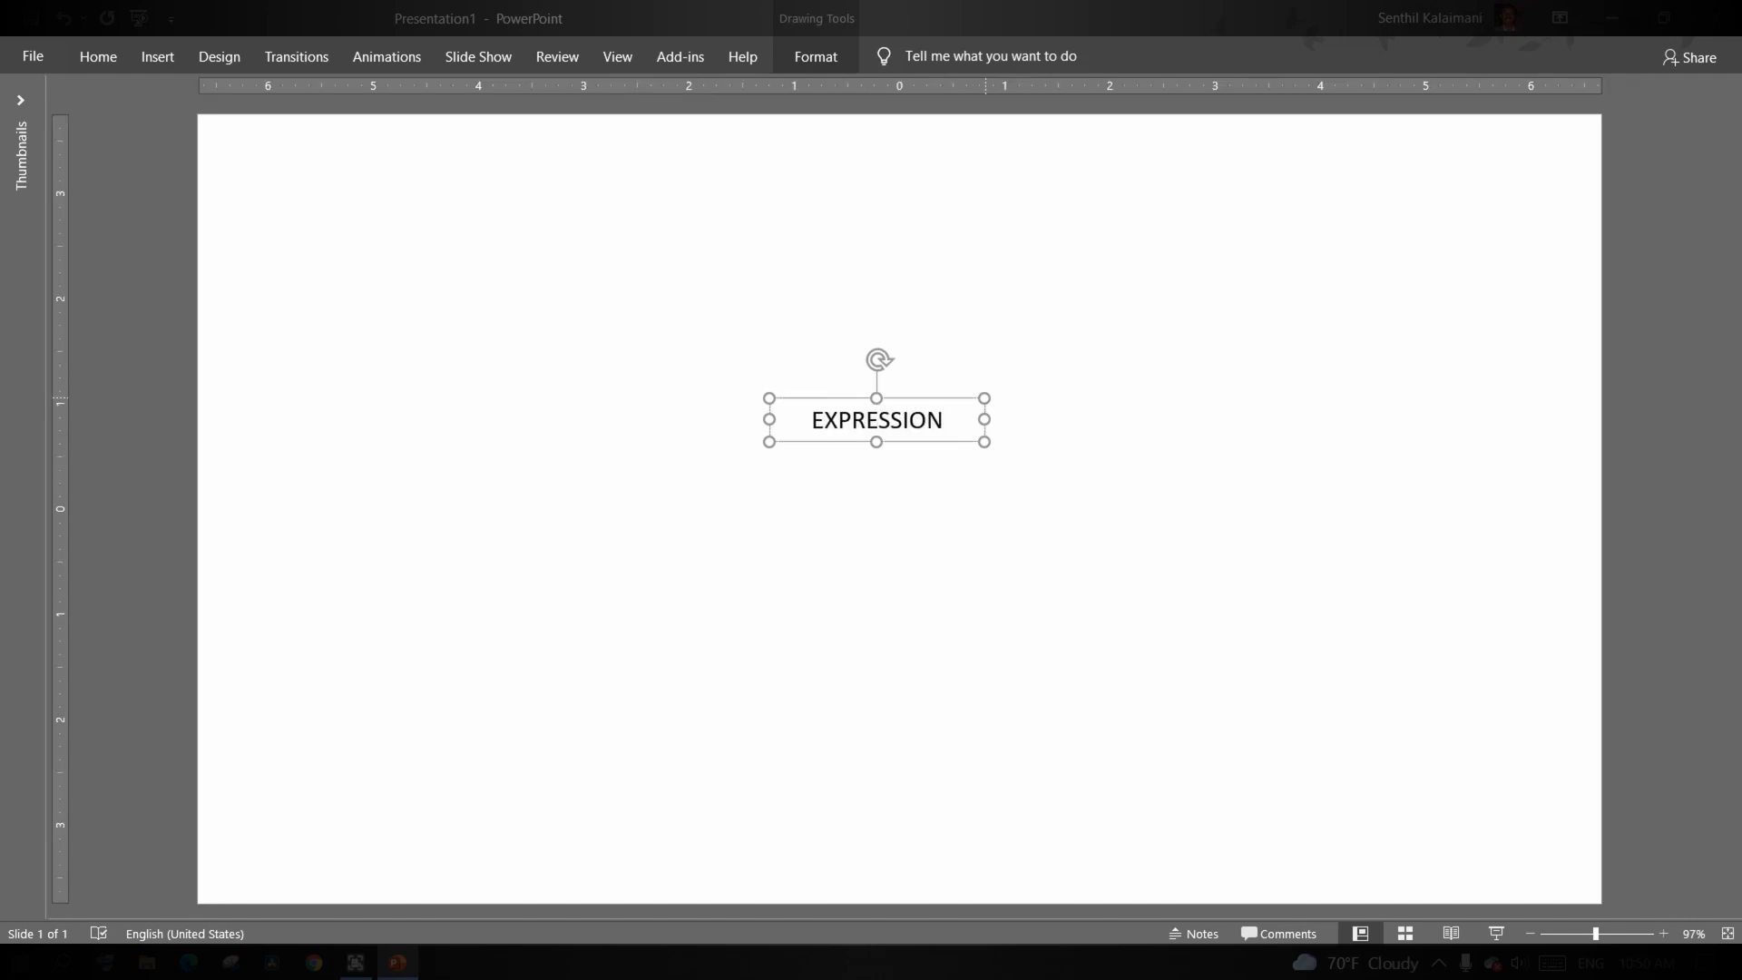
Make EXPRESSION bold Arial Black at 166 pt so it spans the slide on one line
key(ctrl+shift+period)
key(ctrl+shift+period)
key(ctrl+shift+period)
key(ctrl+shift+period)
key(ctrl+shift+period)
key(ctrl+shift+period)
key(ctrl+shift+period)
key(ctrl+shift+period)
key(ctrl+shift+period)
key(ctrl+shift+period)
key(ctrl+shift+period)
key(ctrl+shift+period)
key(ctrl+shift+period)
key(ctrl+shift+period)
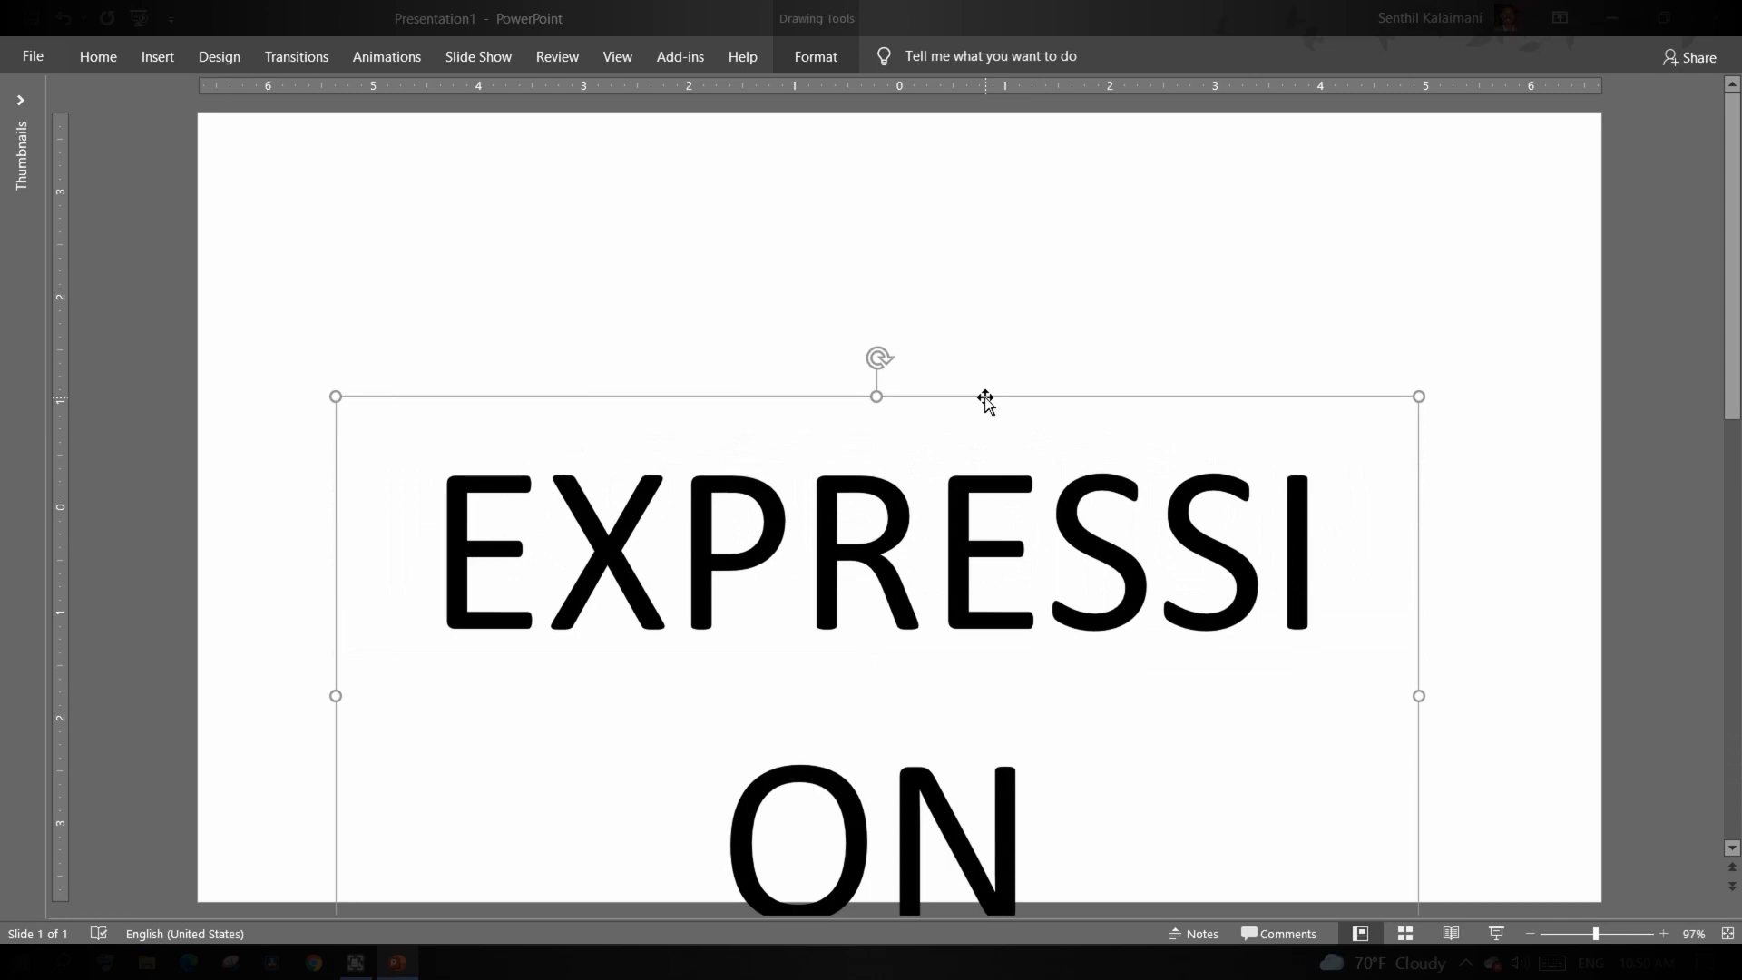
key(ctrl+b)
click(98, 56)
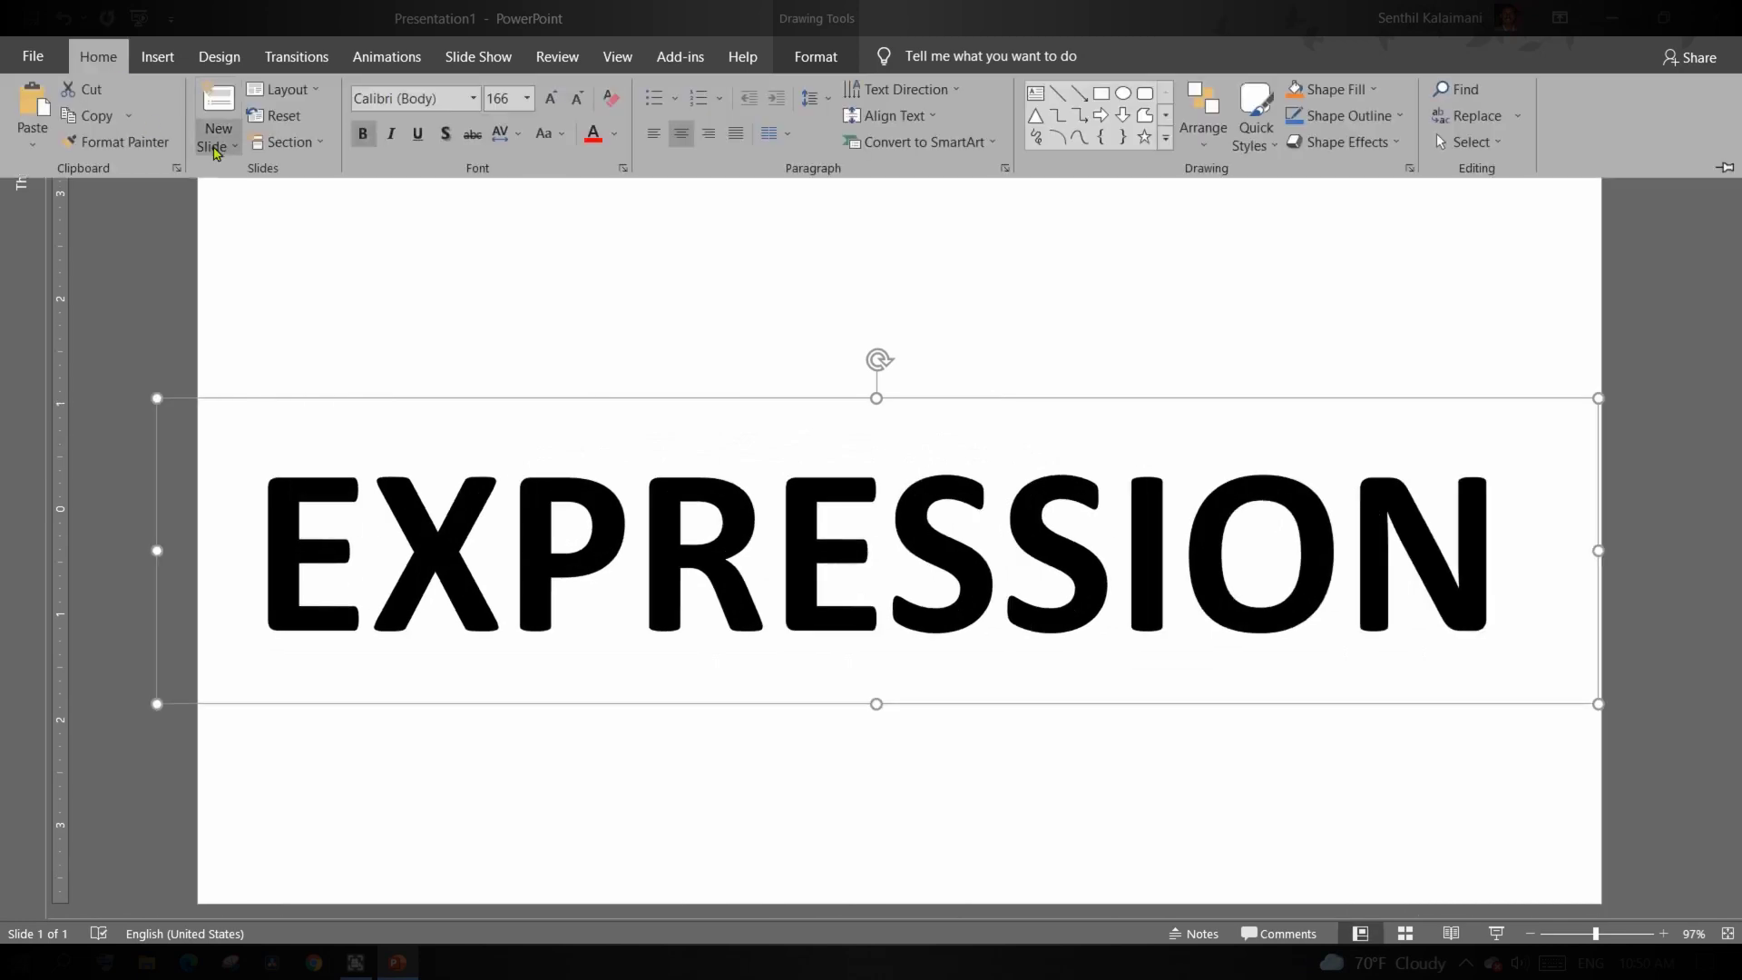
click(472, 98)
click(436, 358)
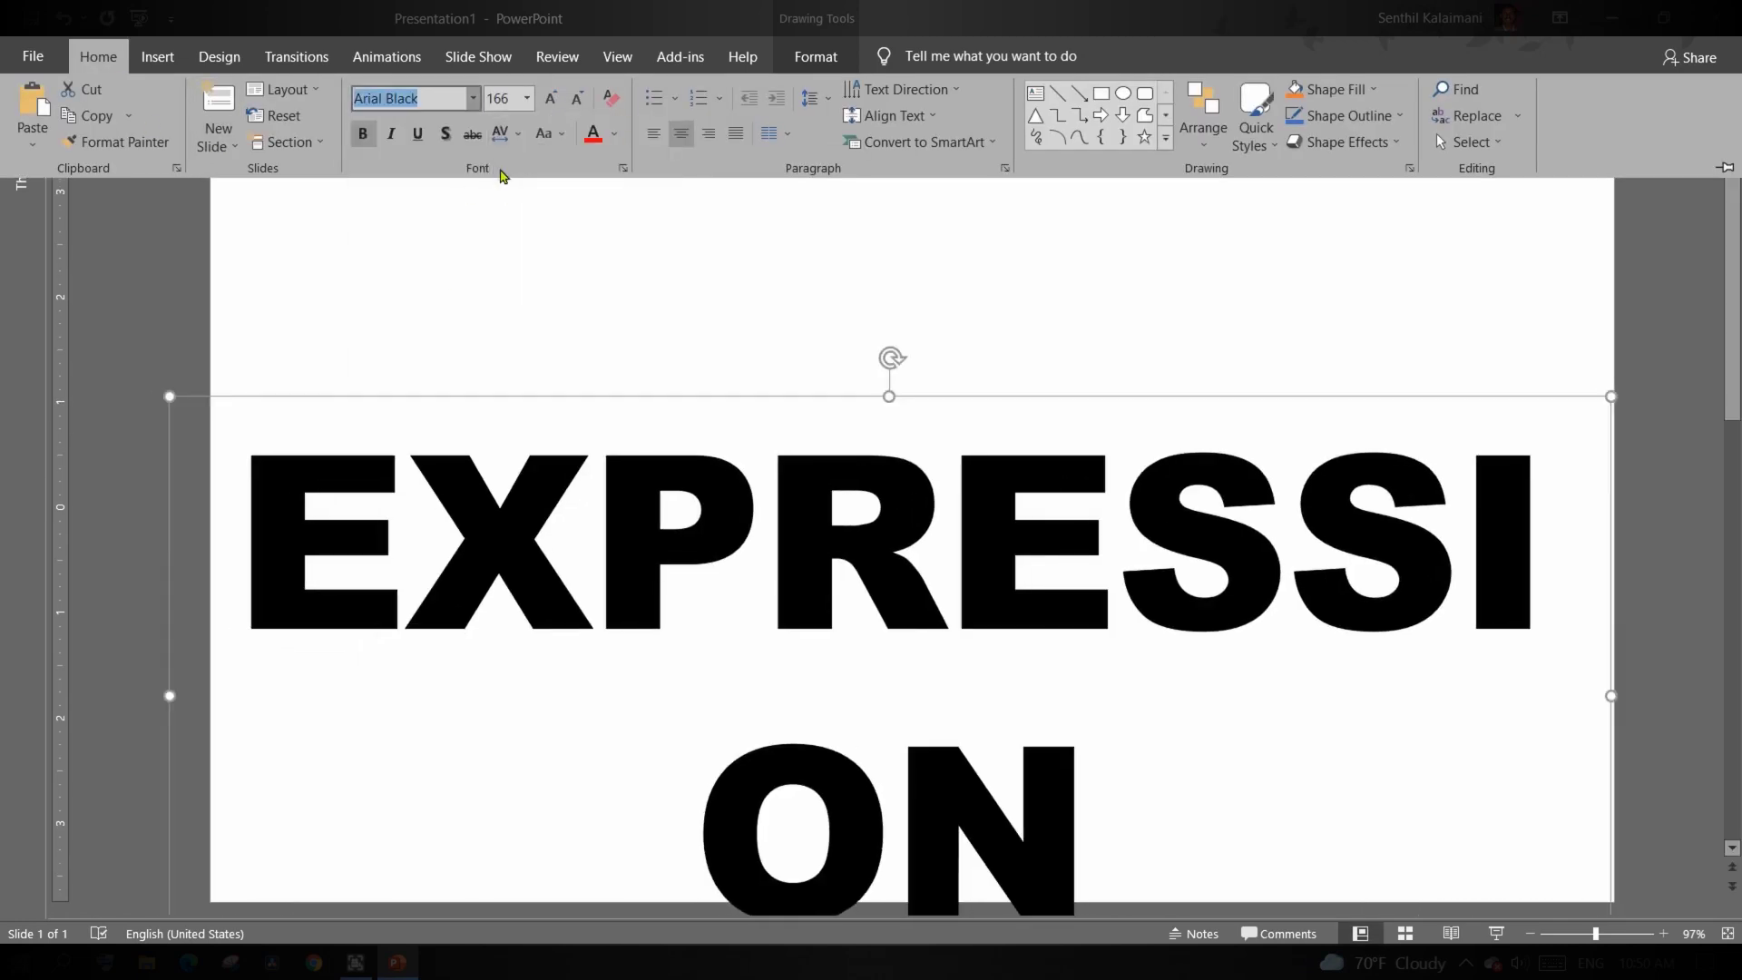
key(Escape)
key(ctrl+shift+comma)
key(ctrl+shift+comma)
key(ctrl+shift+comma)
key(ctrl+shift+comma)
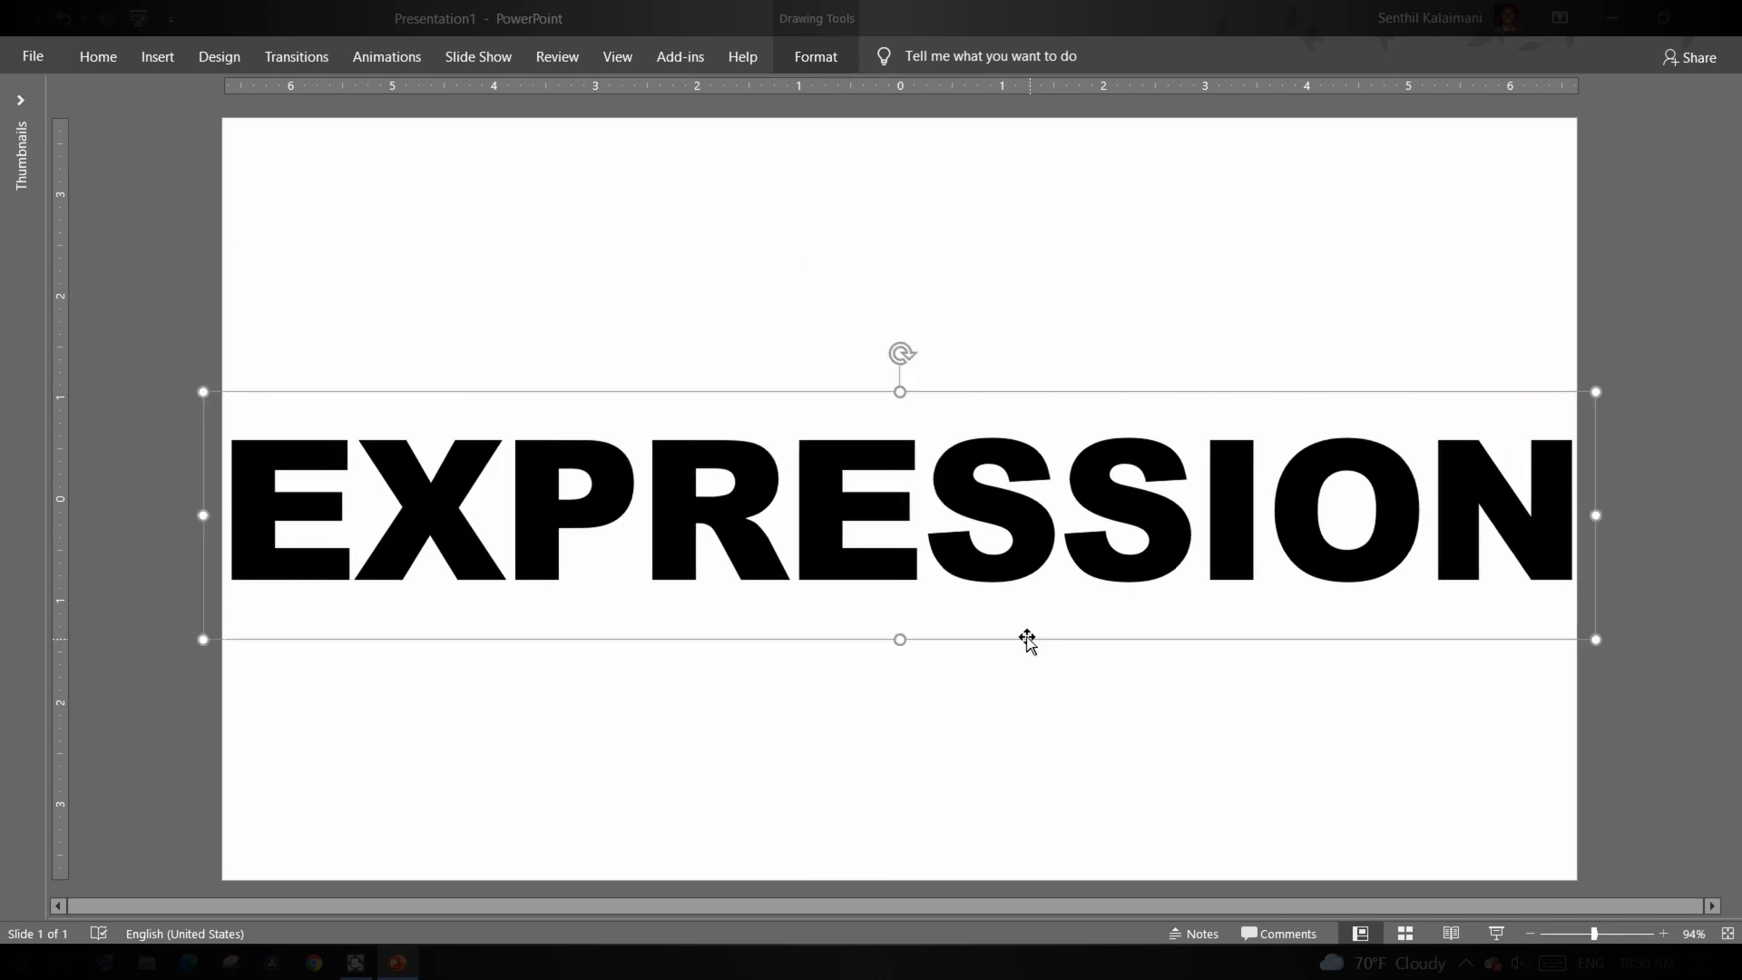
click(987, 734)
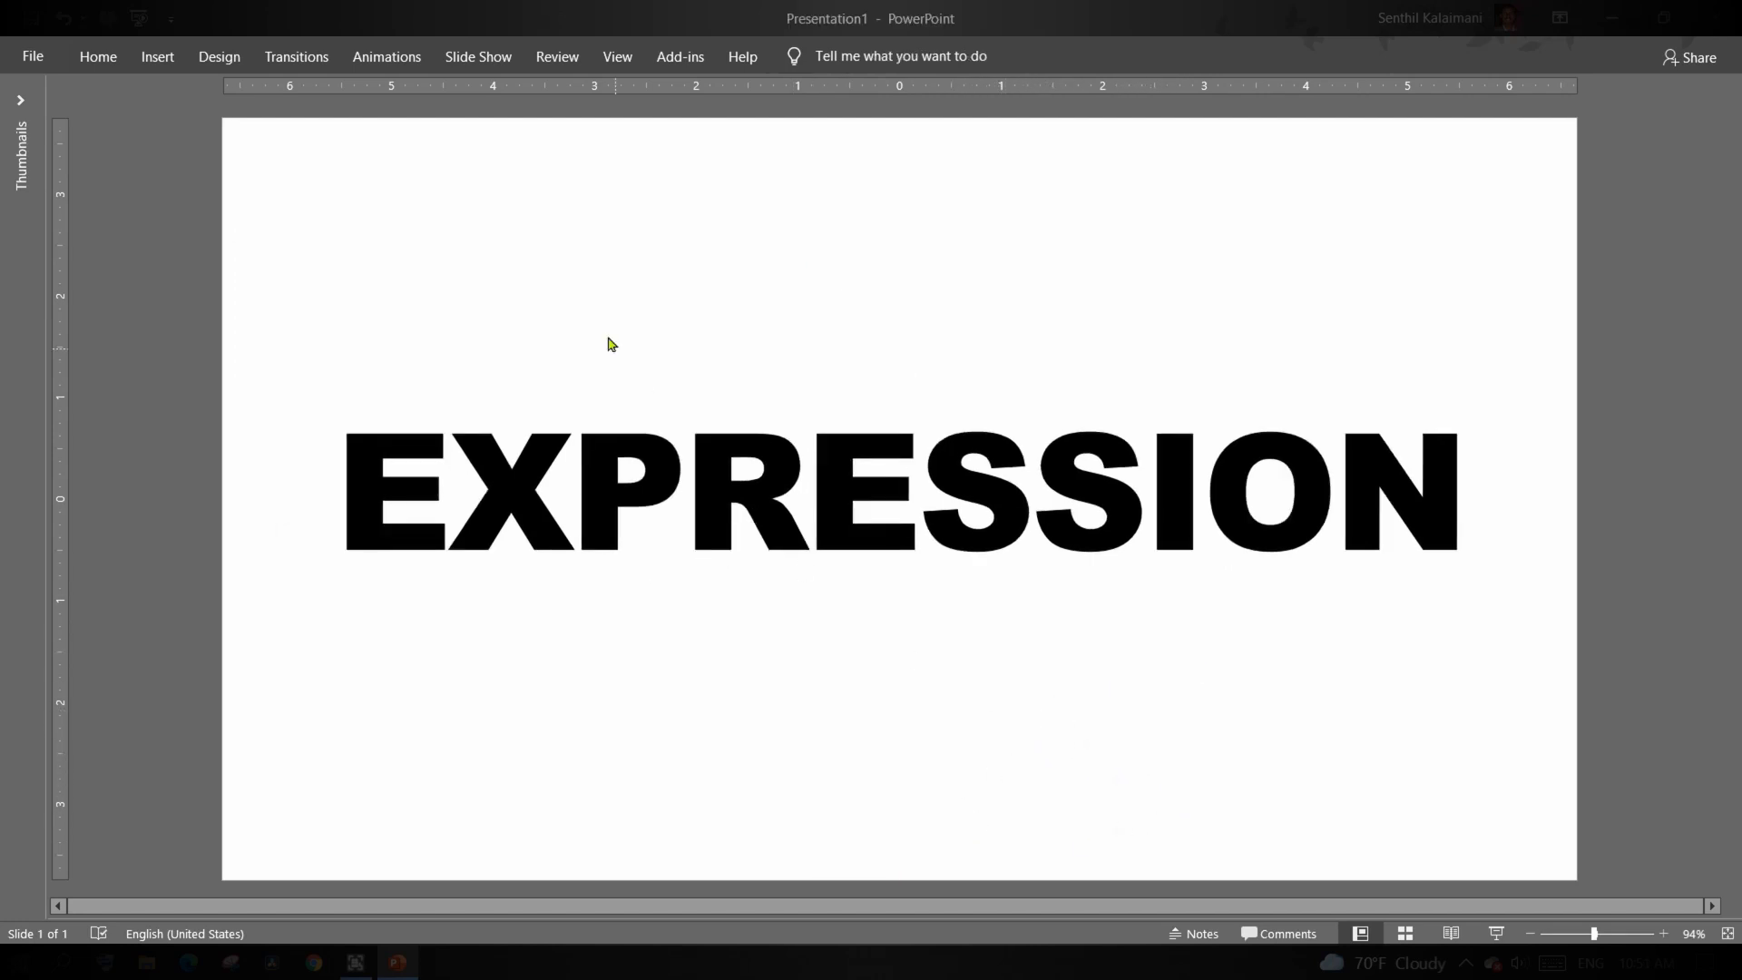
Draw a circle over the P of EXPRESSION and size it to 1" by 1"
click(98, 56)
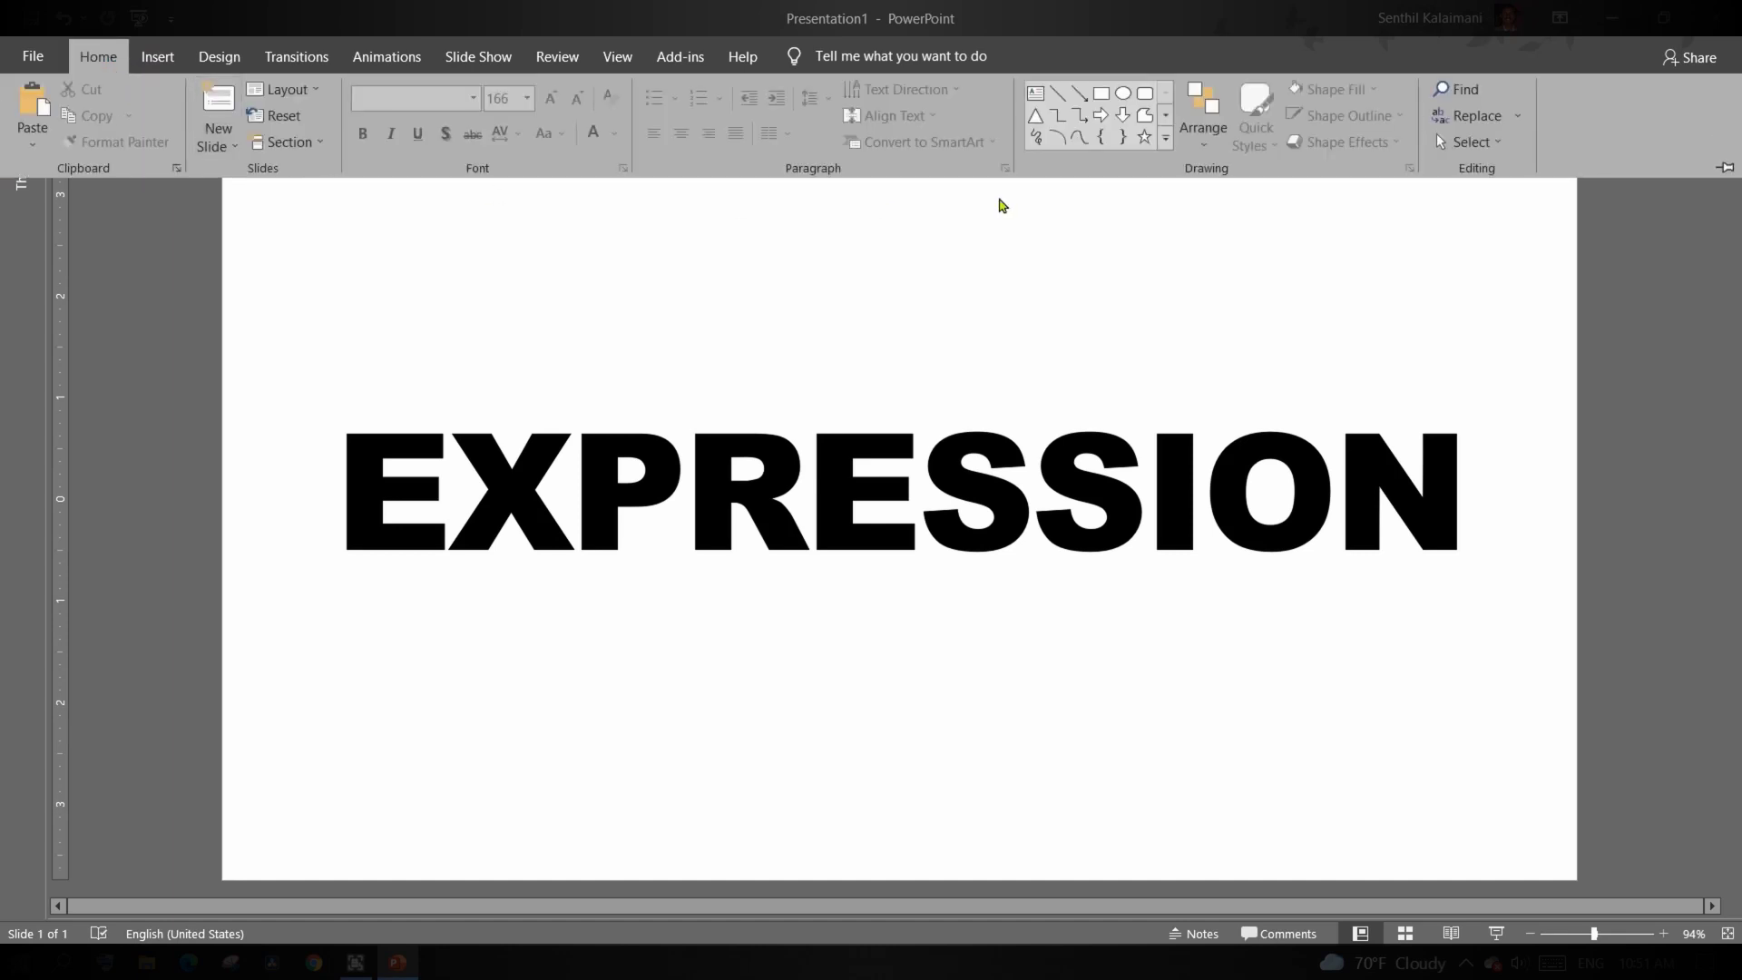
click(1125, 94)
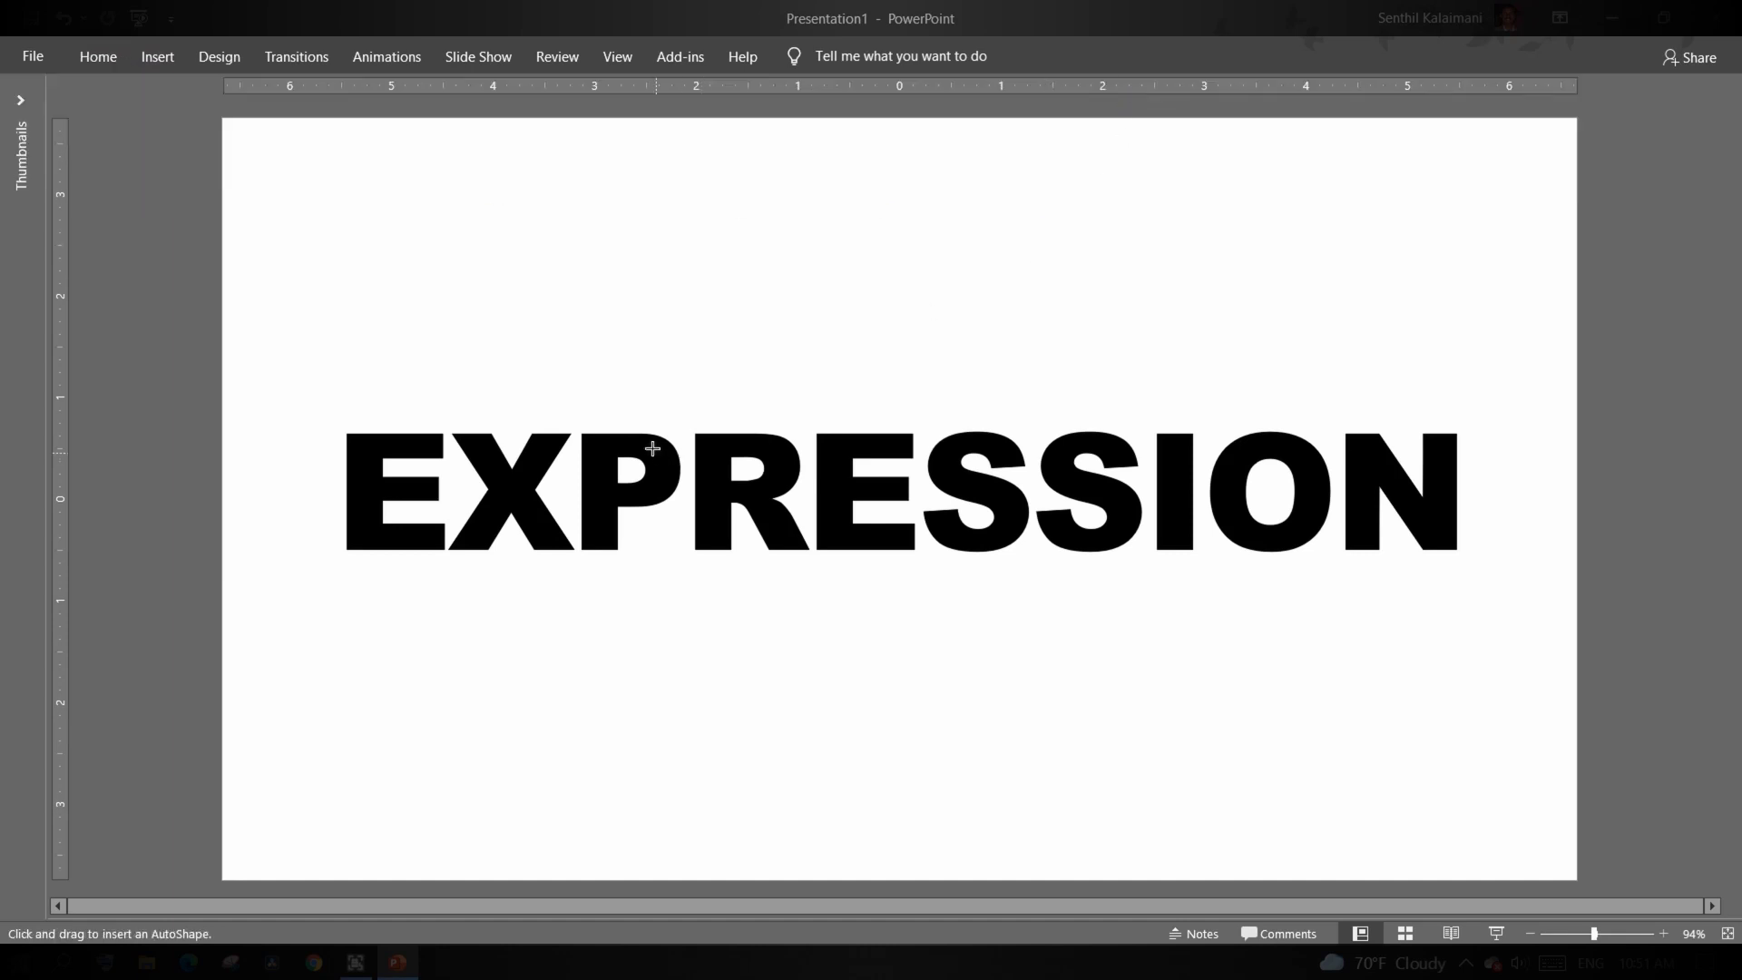
drag(578, 398, 683, 500)
click(816, 57)
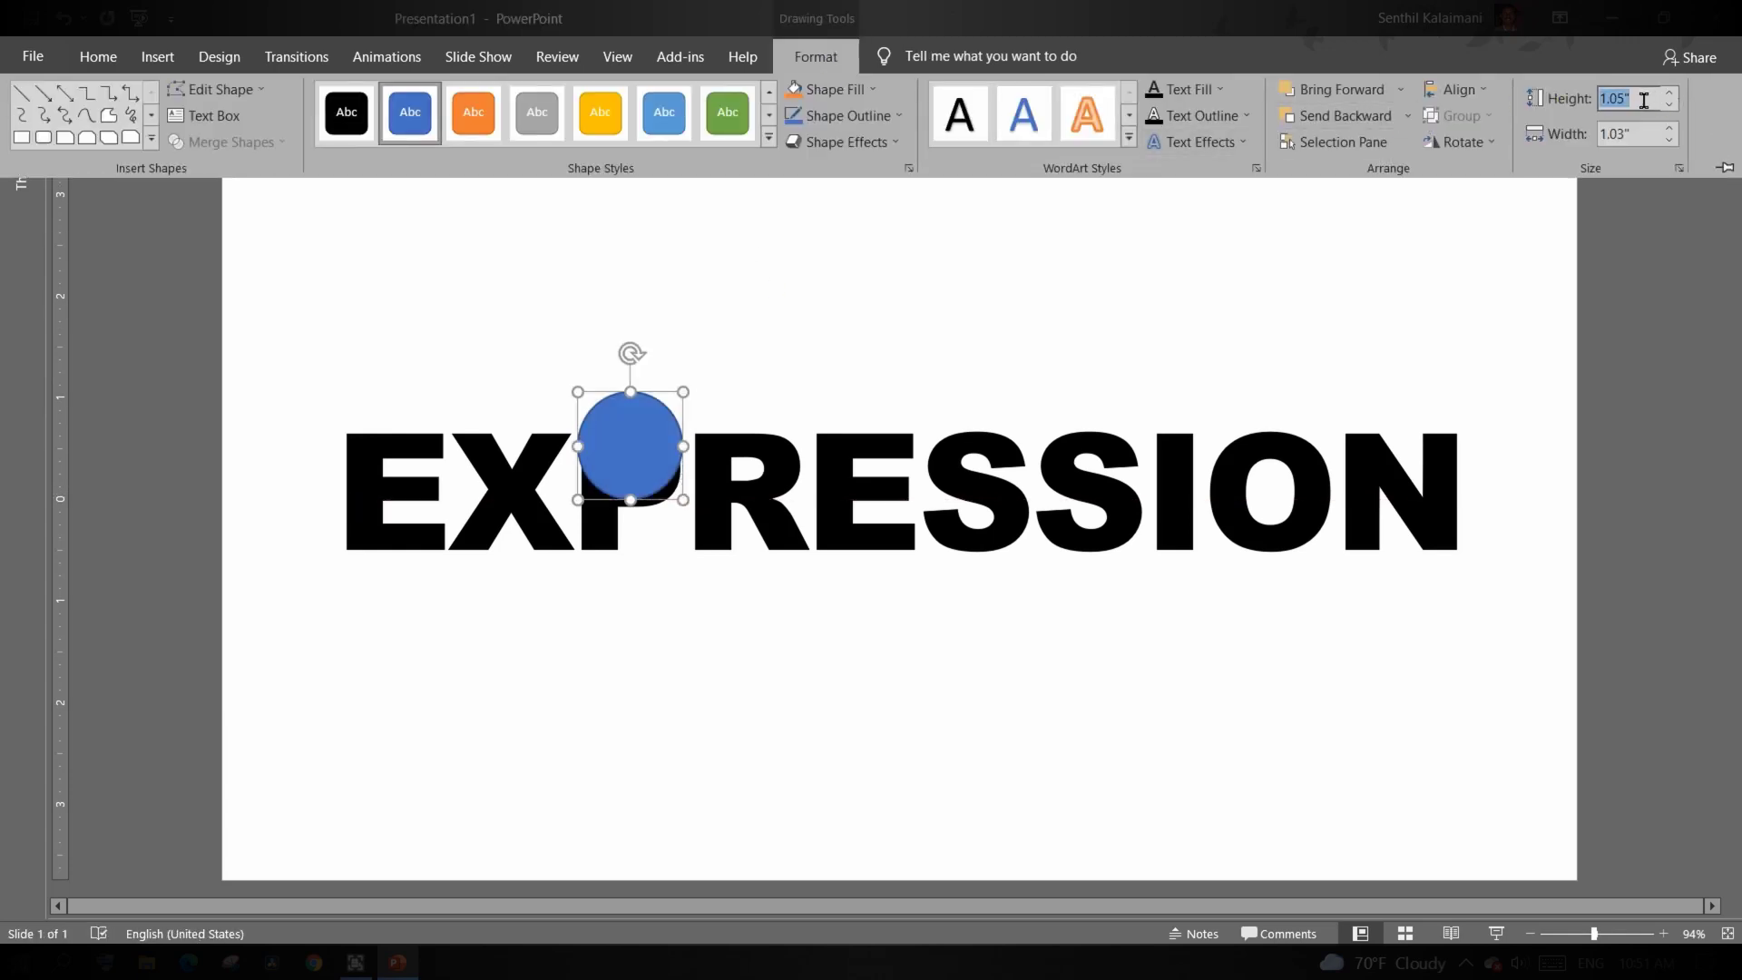
click(1643, 131)
key(Return)
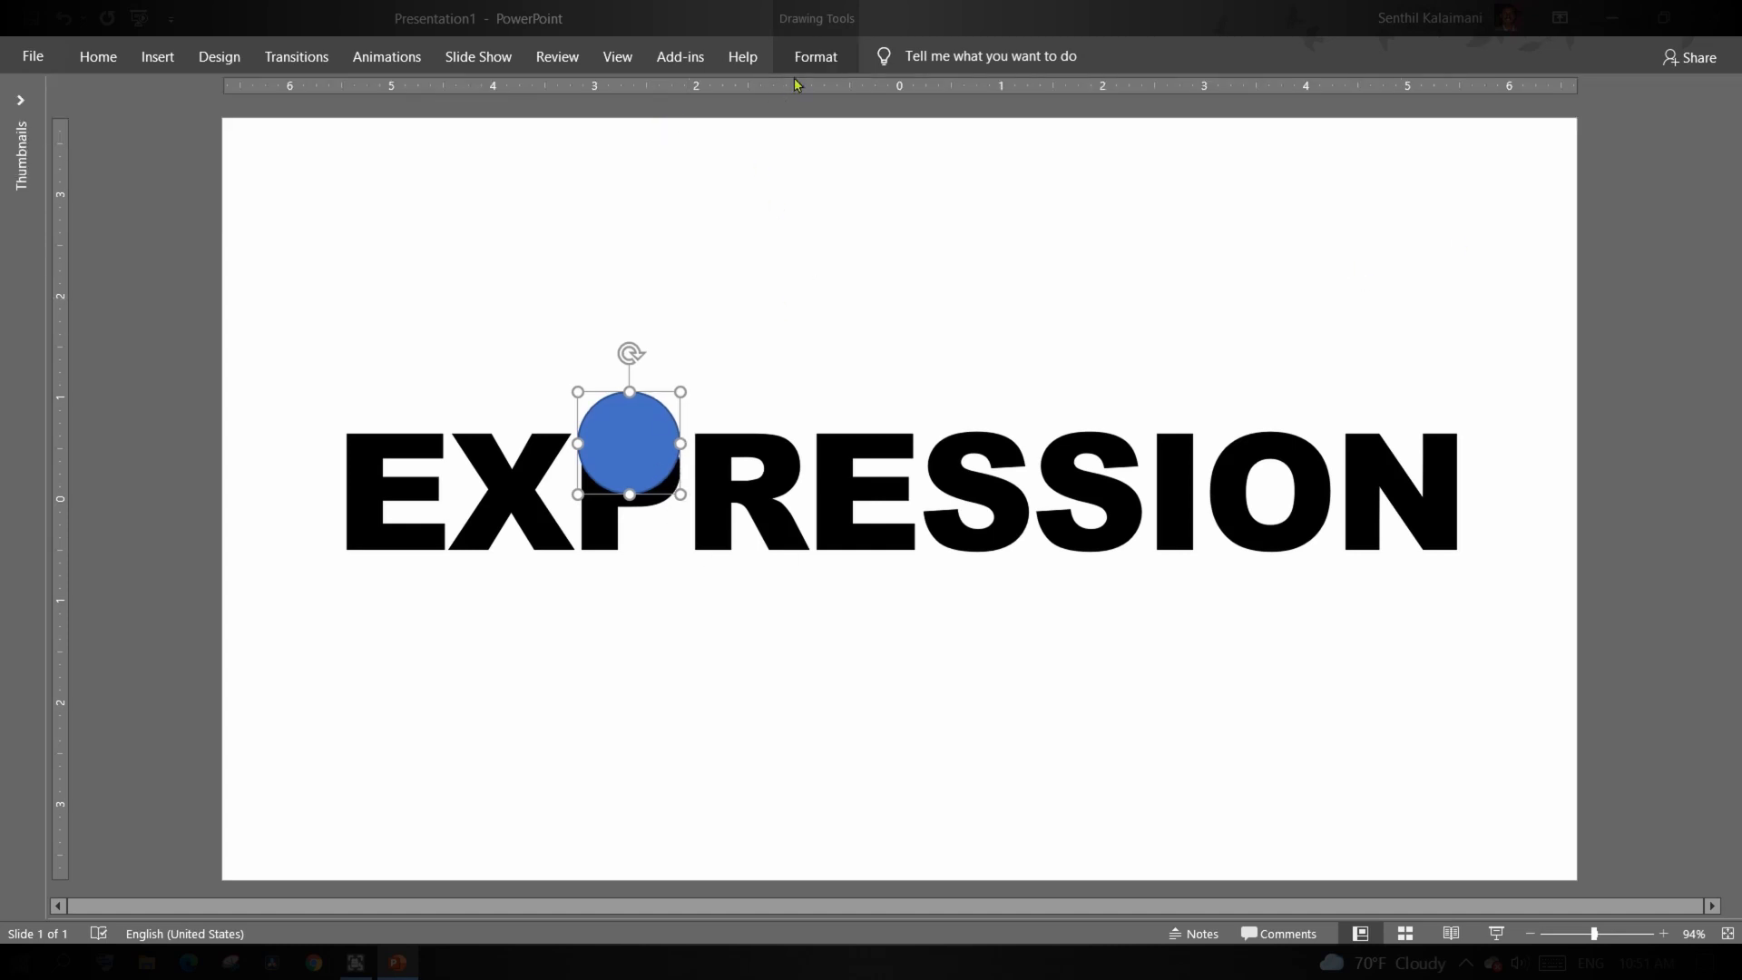
Give the circle a white Shape Fill
click(809, 58)
click(844, 90)
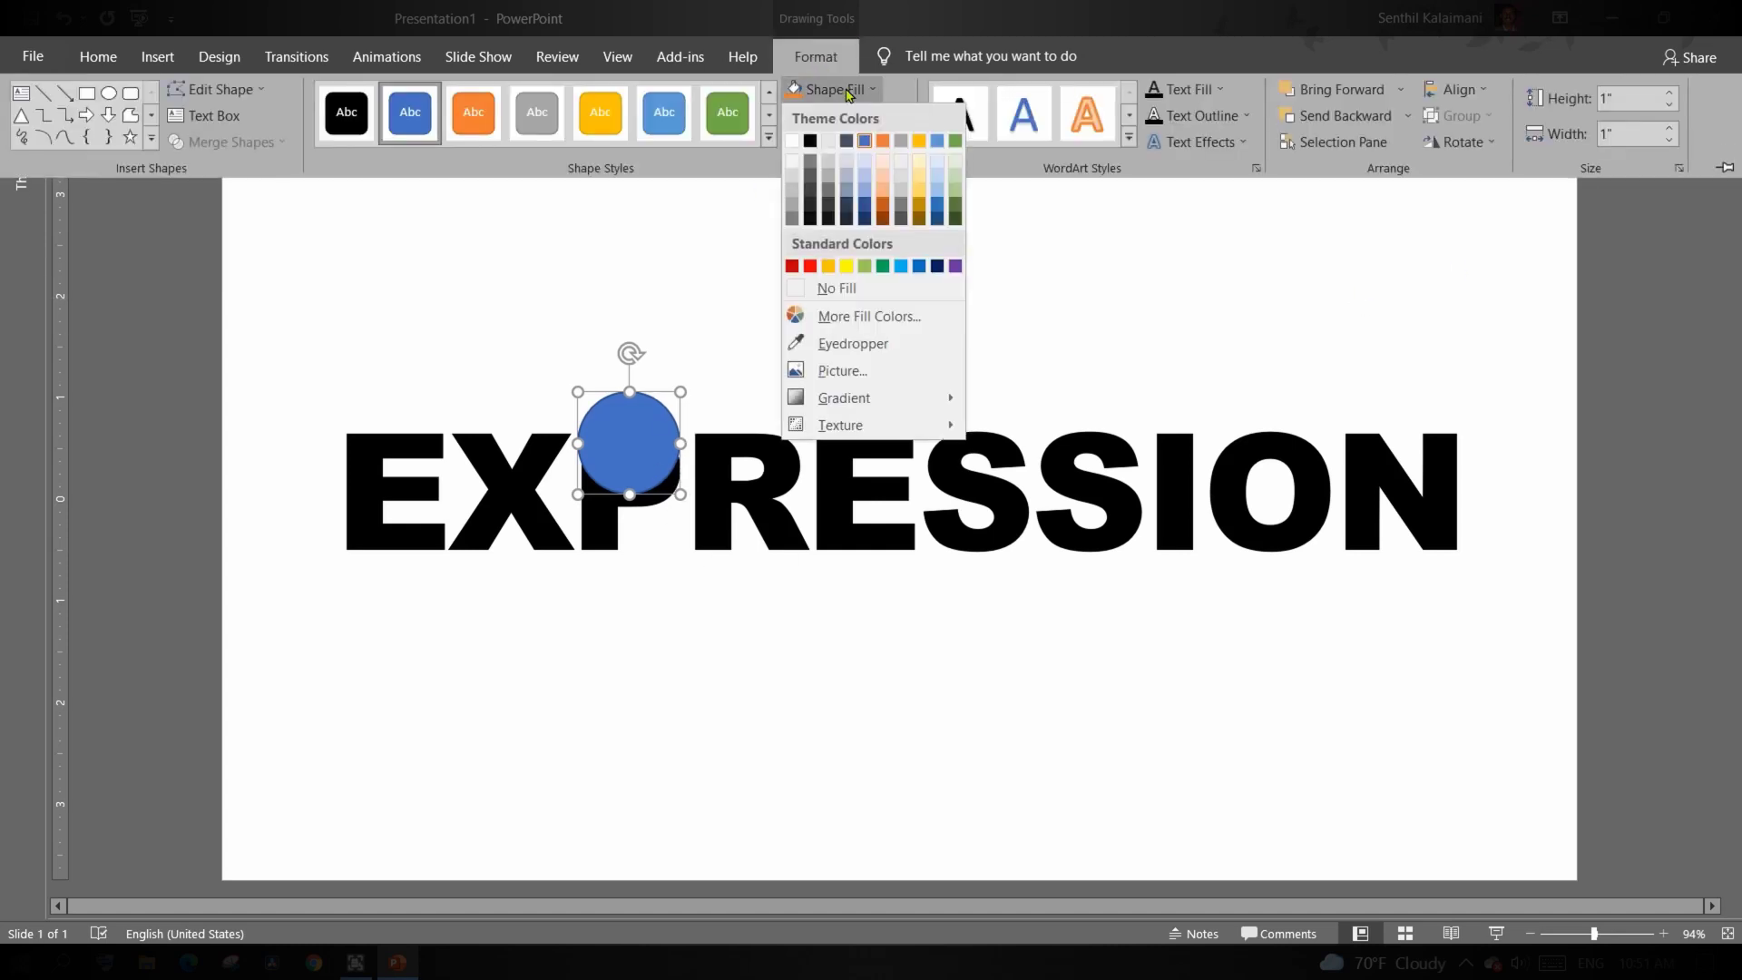
click(796, 144)
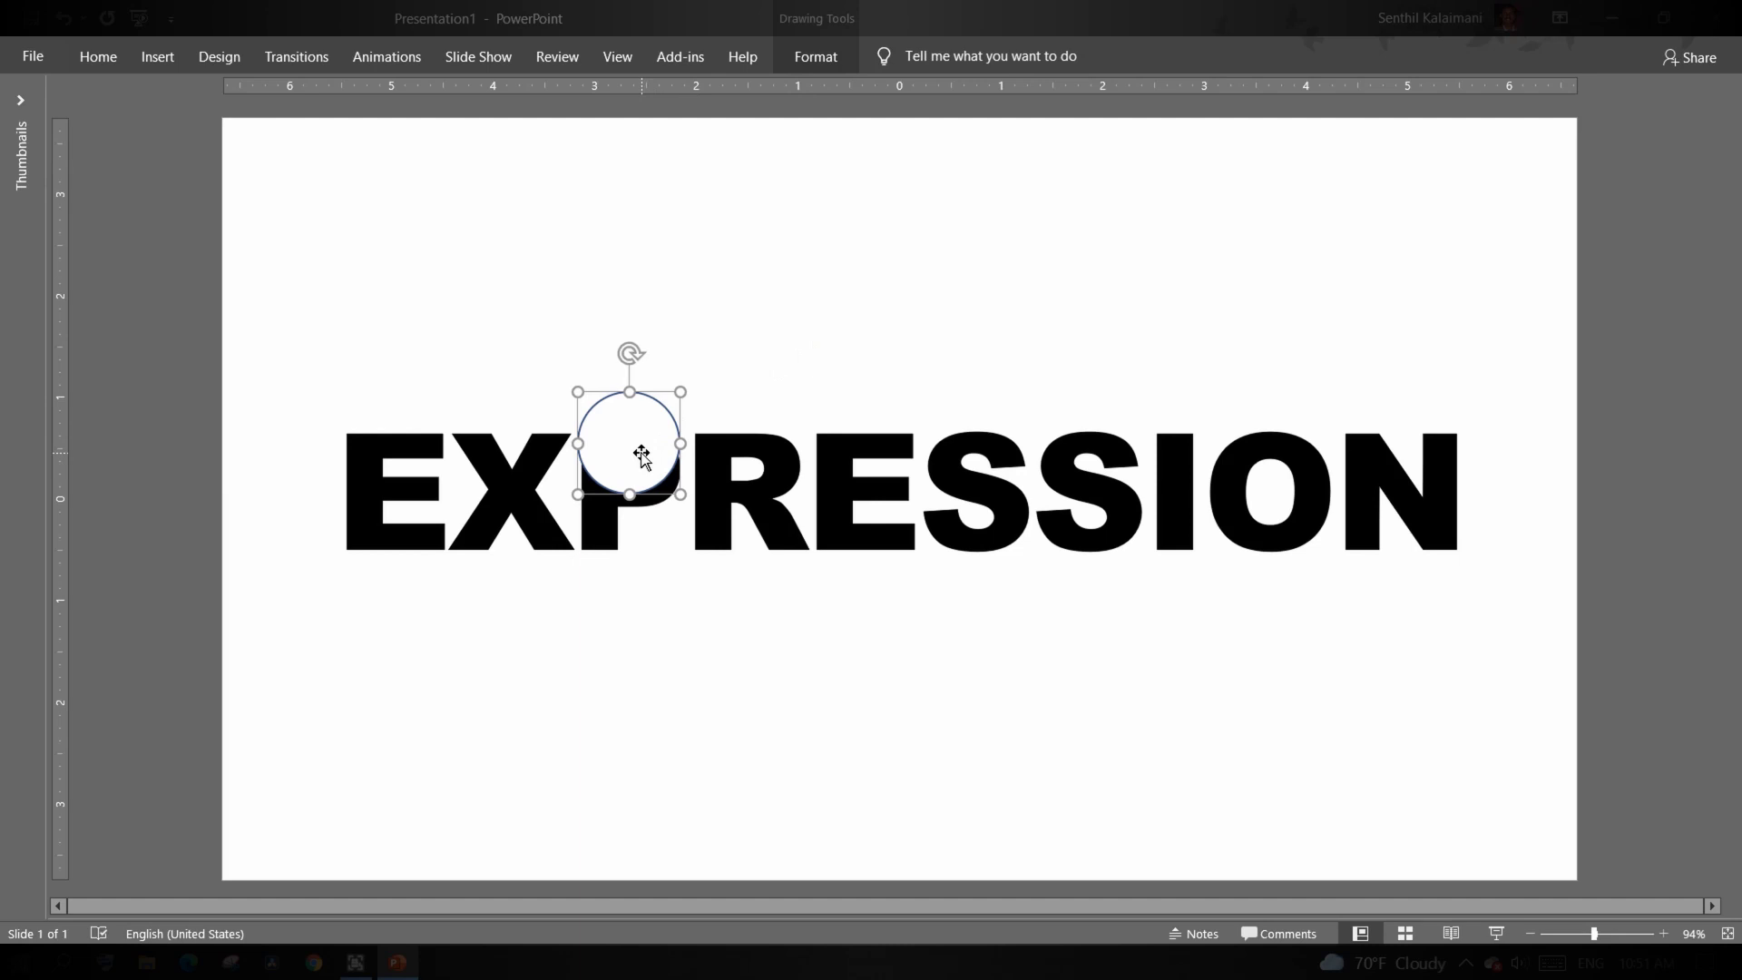
Cover the word's start with circle copies, then duplicate that group of seven over PR
drag(642, 456, 589, 543)
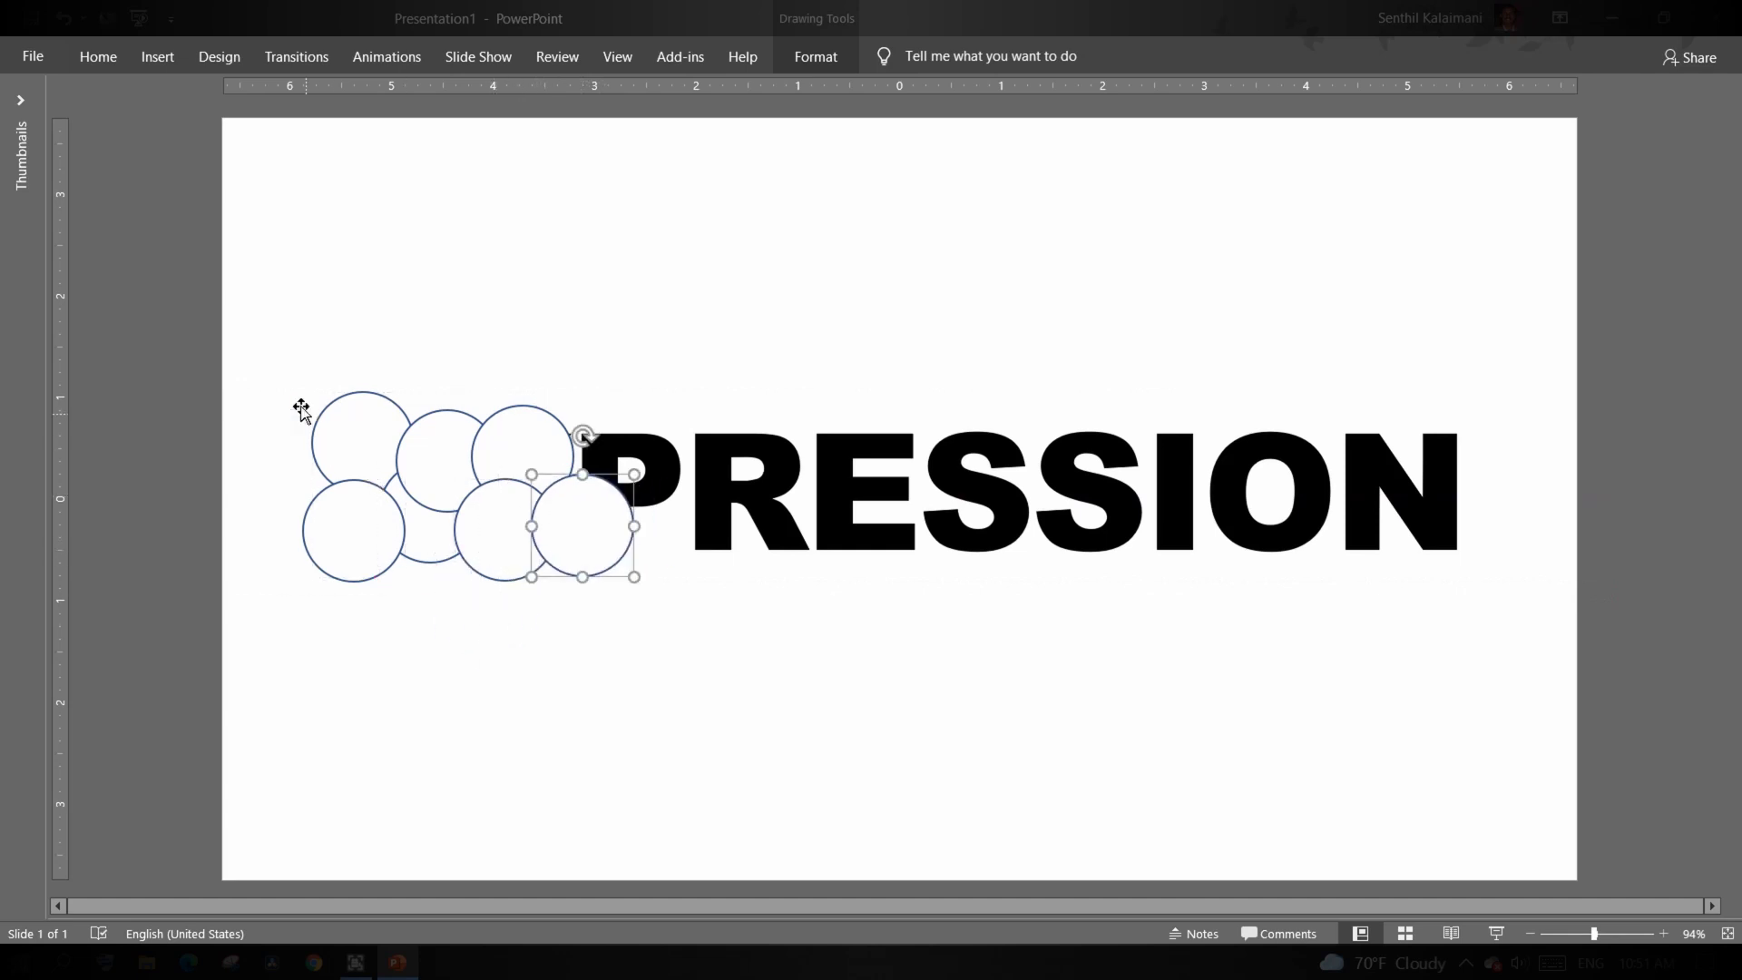
click(186, 352)
drag(256, 267, 675, 697)
drag(500, 542, 1184, 545)
click(1359, 671)
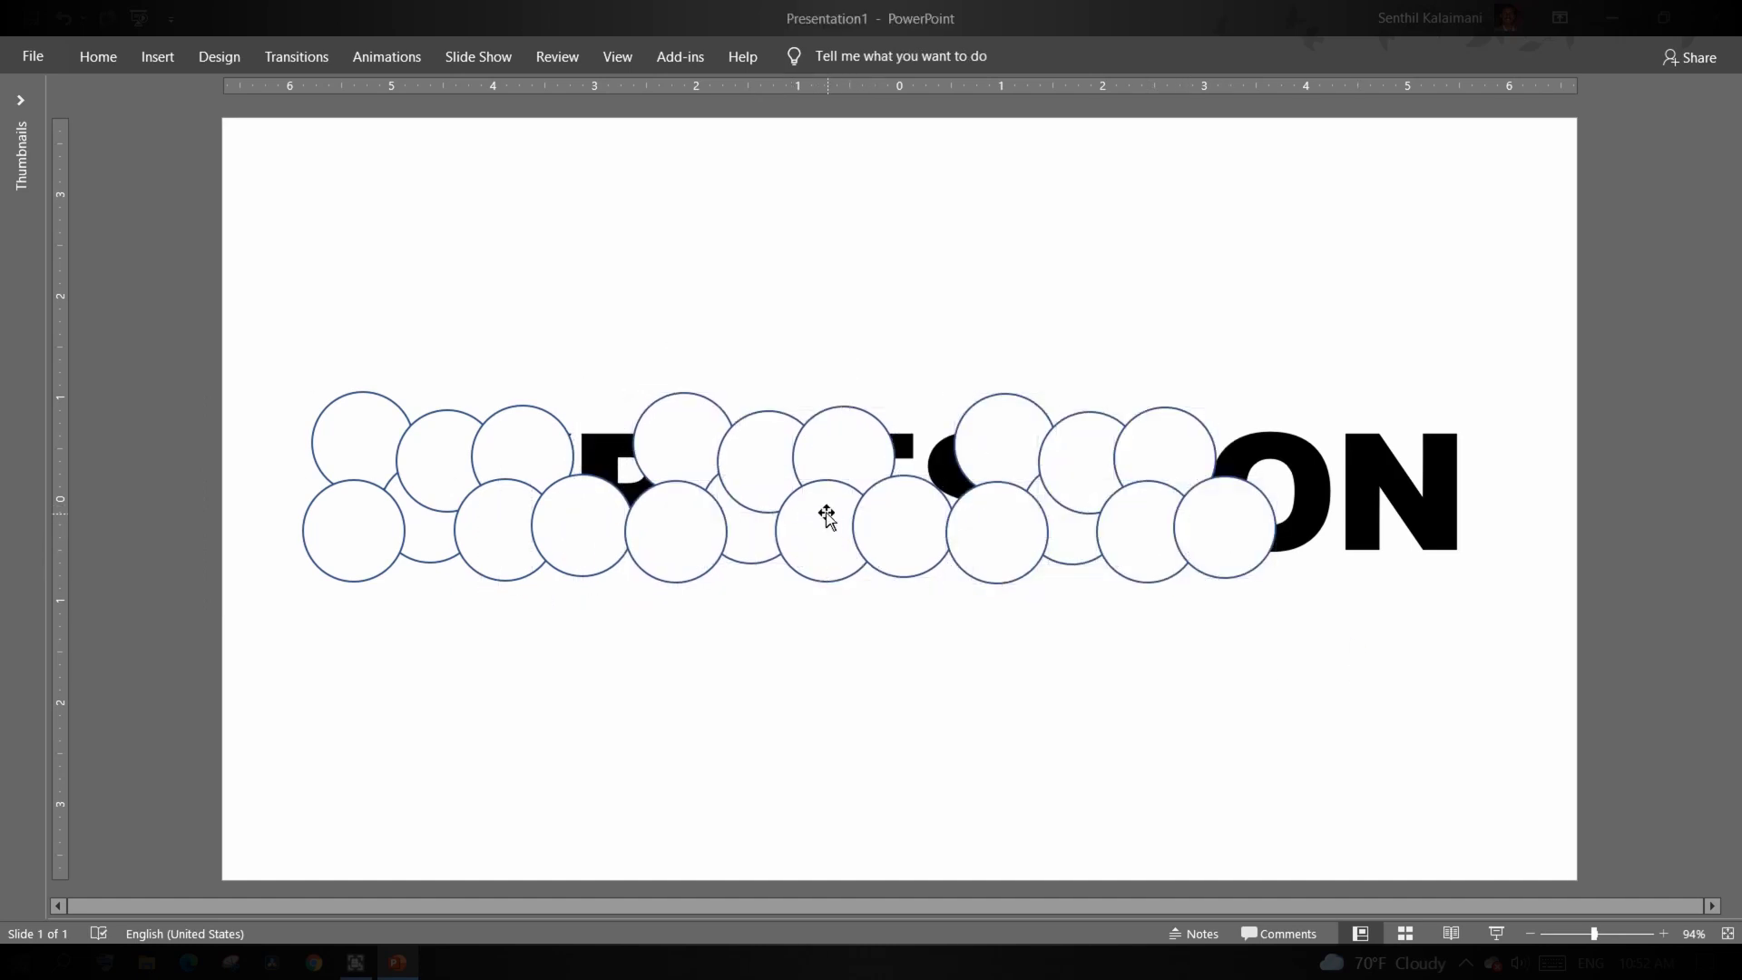
Copy single circles to fill the mid-word gaps and cover the final ON
ctrl+click(912, 542)
drag(917, 543, 628, 472)
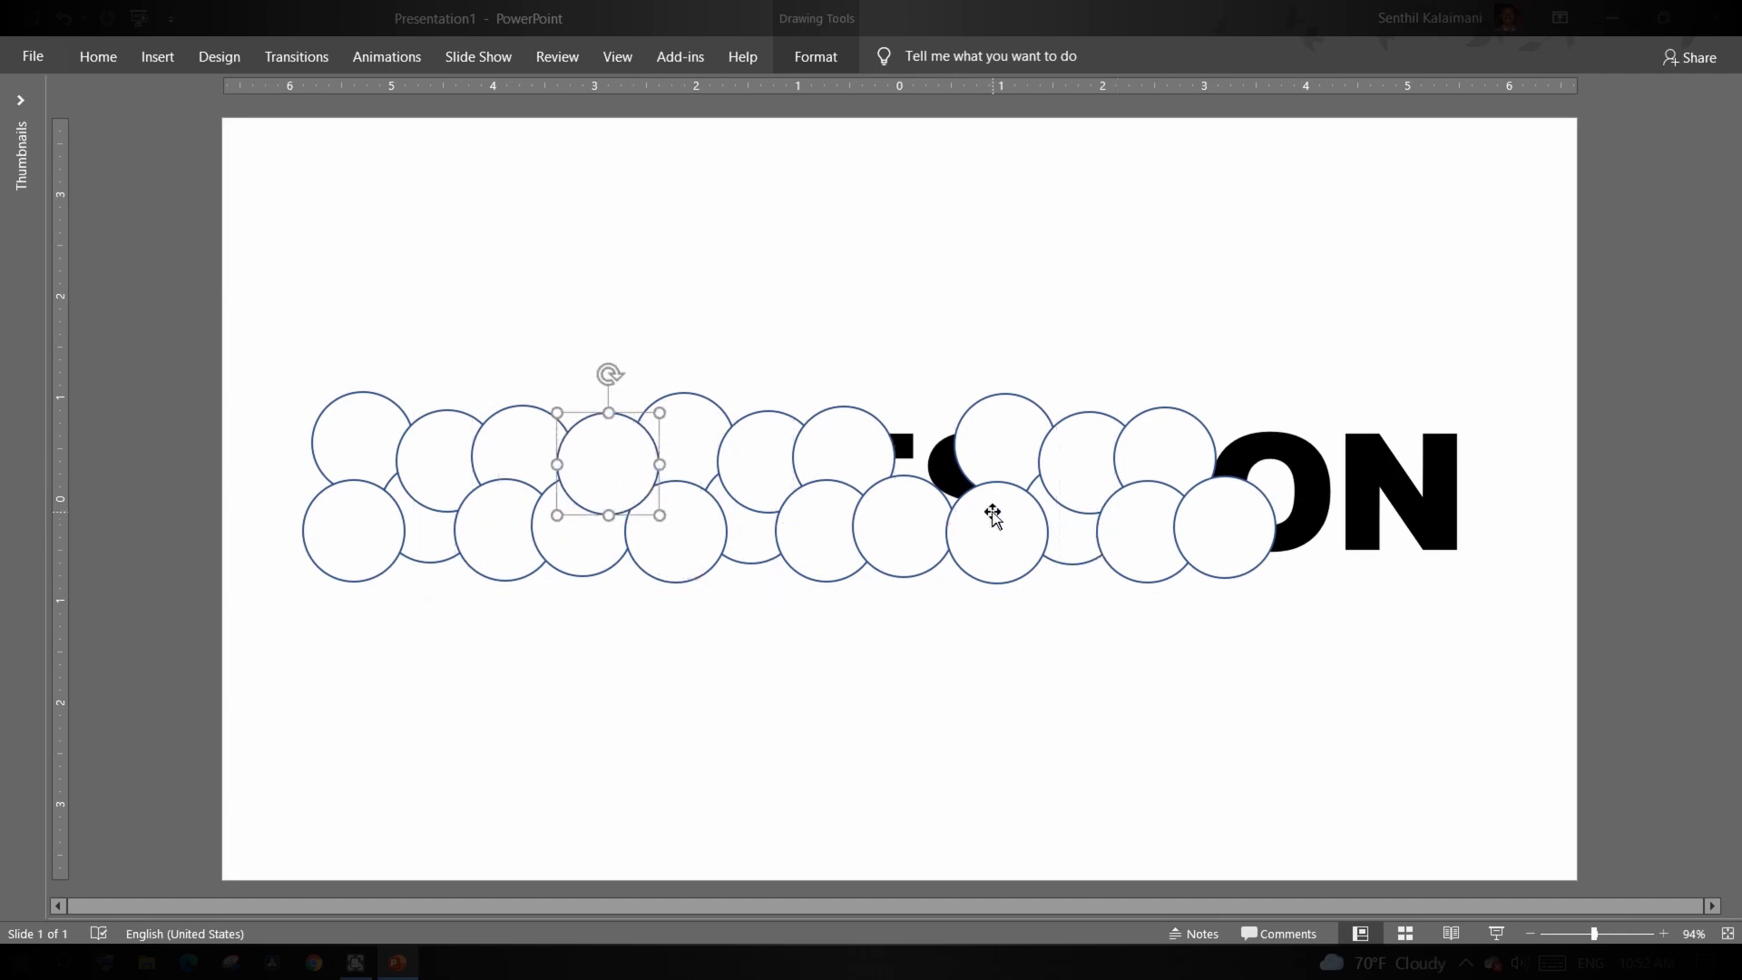
drag(1017, 436, 966, 482)
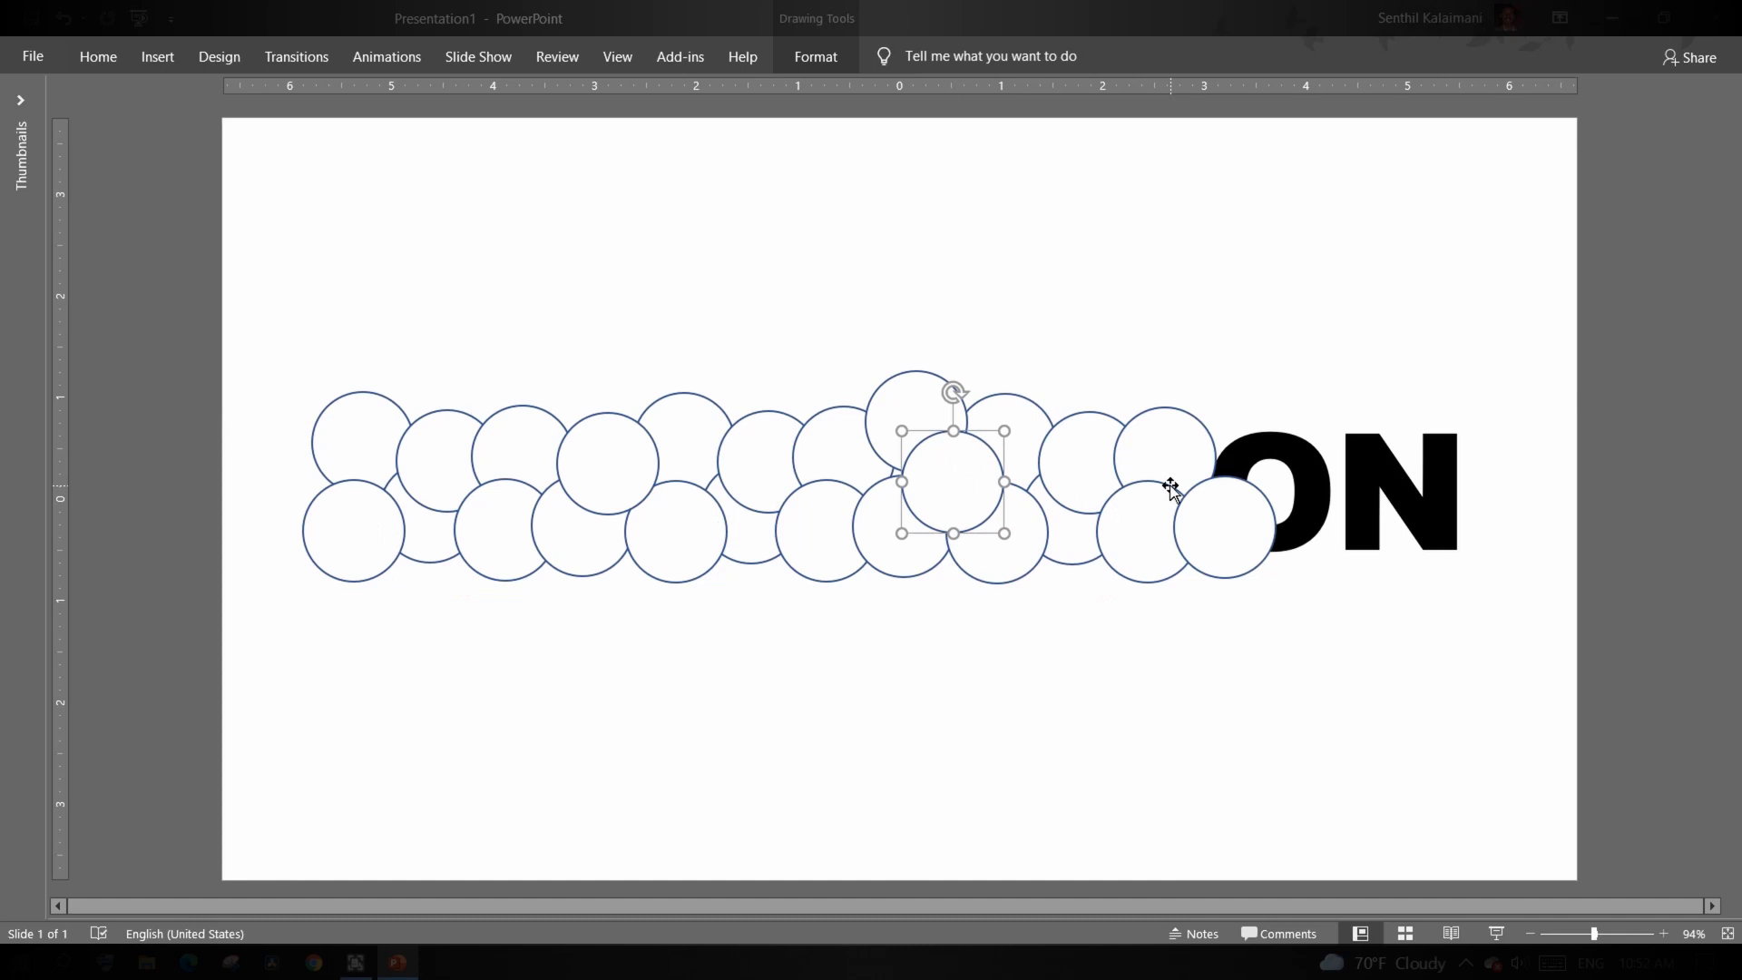
click(1153, 465)
drag(1152, 464, 1430, 538)
drag(1295, 510, 1260, 459)
click(908, 755)
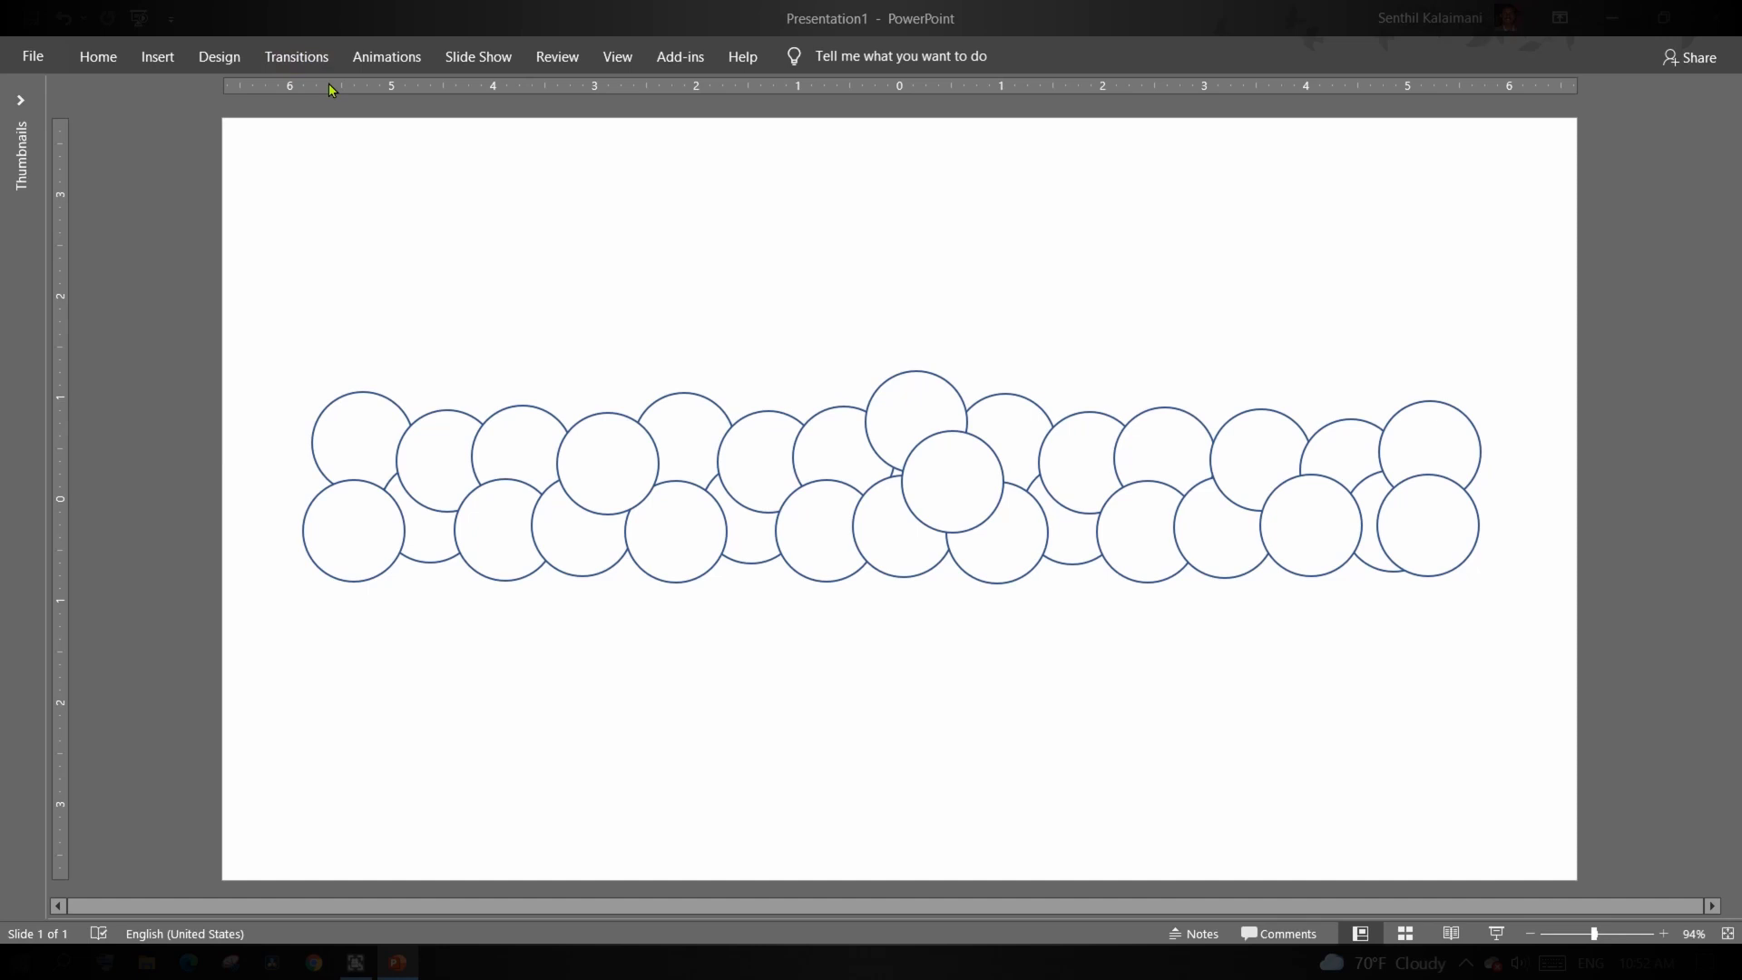
Open the Animation Pane from the Animations tab and narrow it to enlarge the slide
click(368, 68)
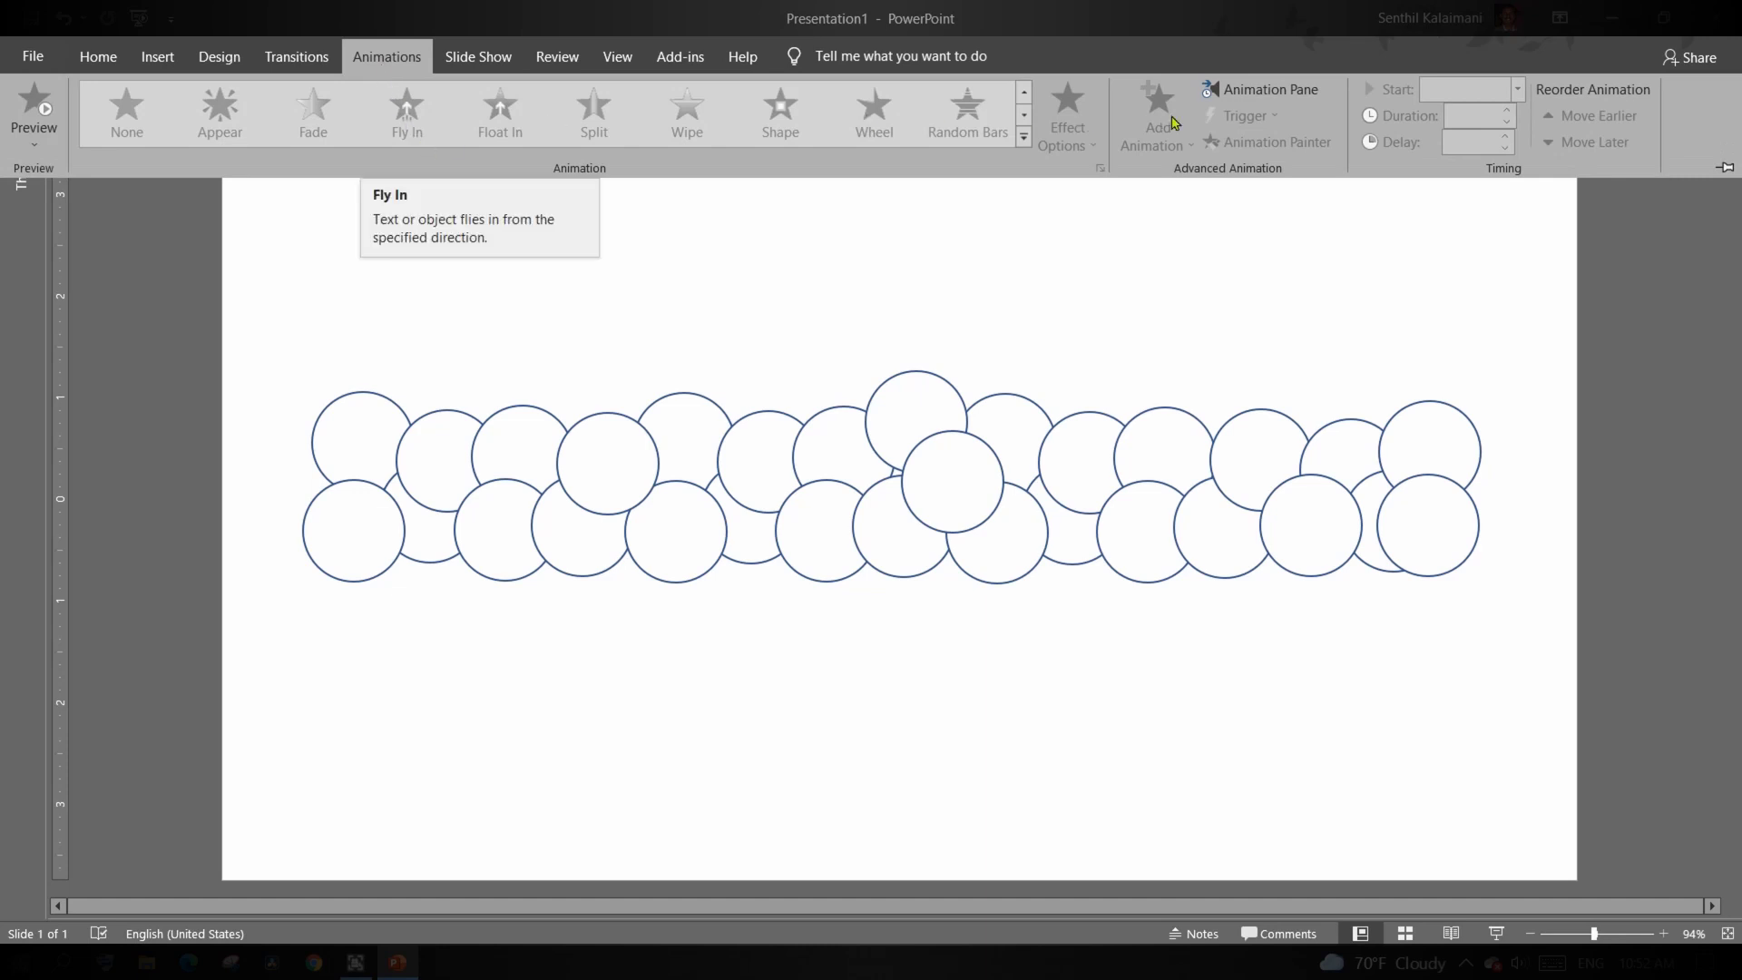
click(1270, 89)
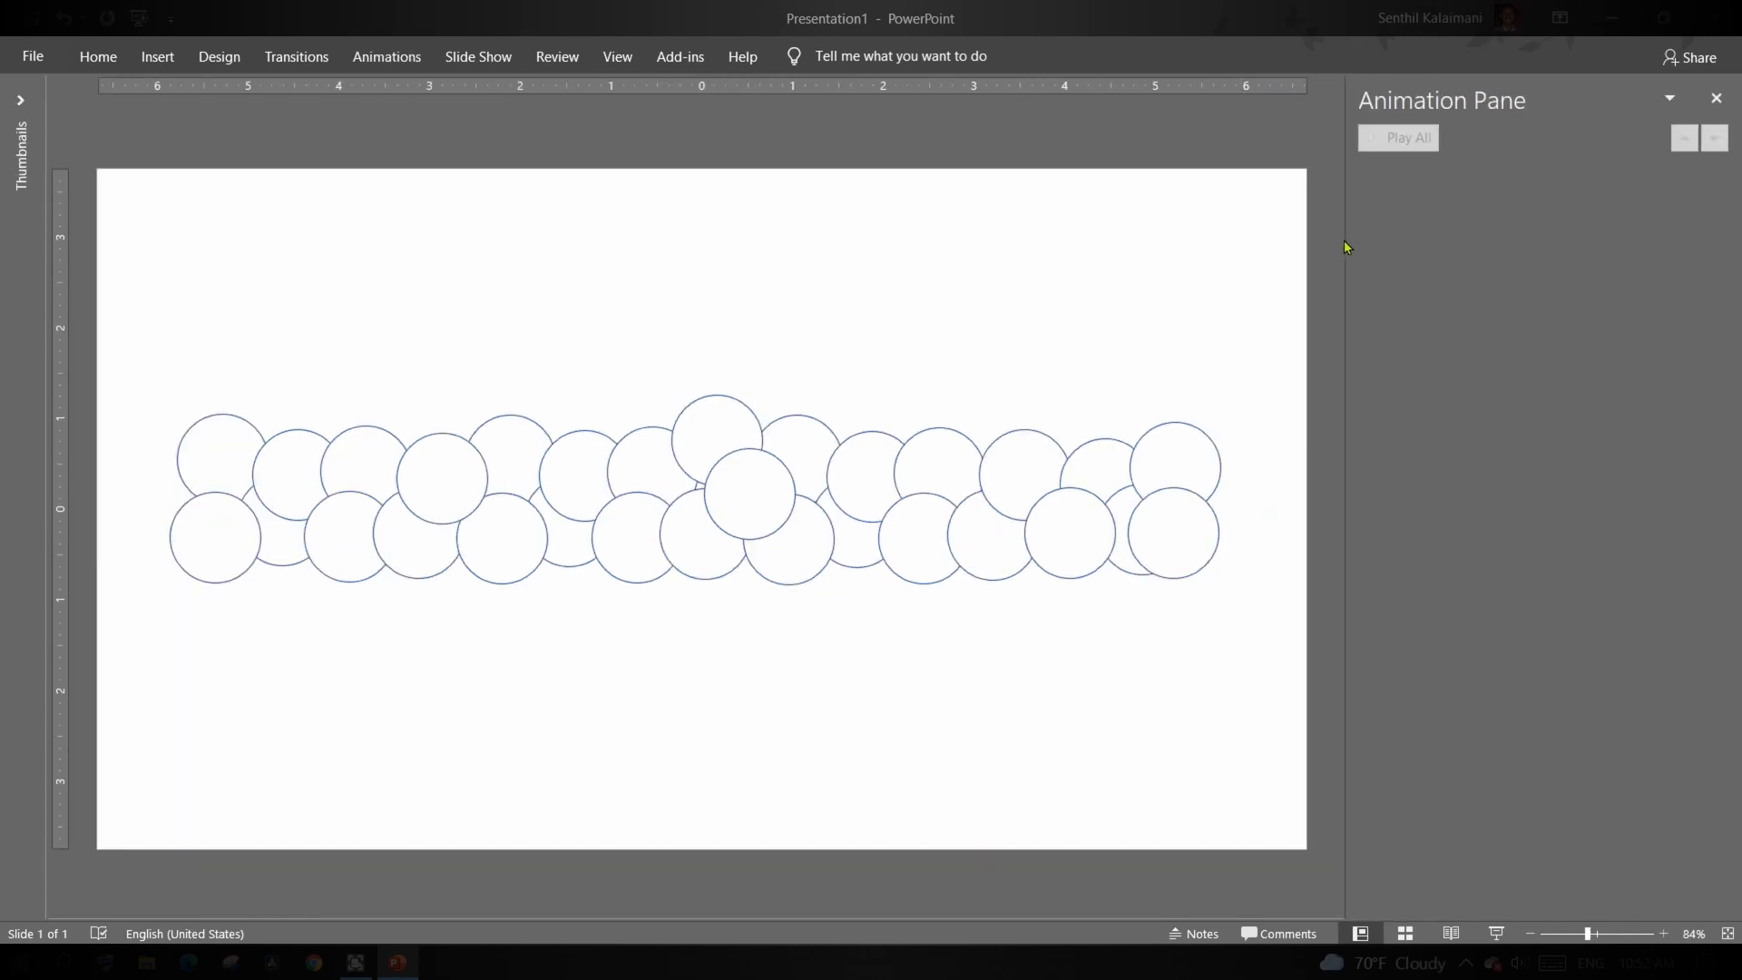
drag(1345, 243, 1486, 243)
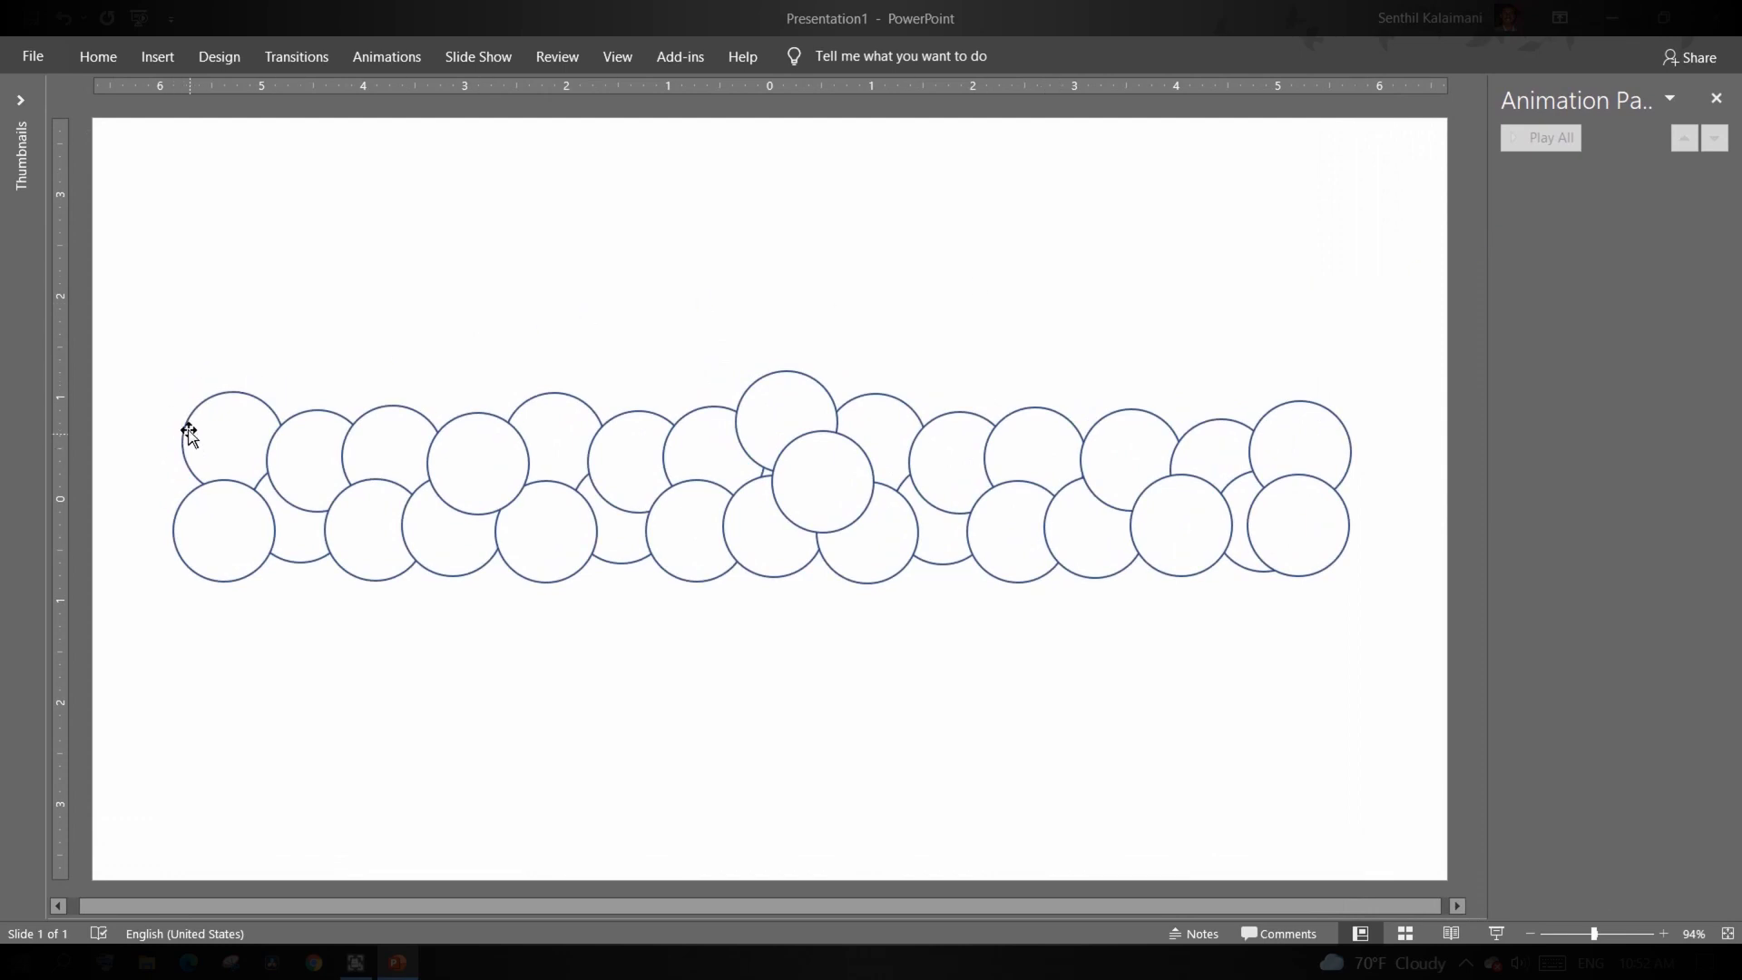
Select every circle on the slide, excluding the EXPRESSION text box
key(ctrl+a)
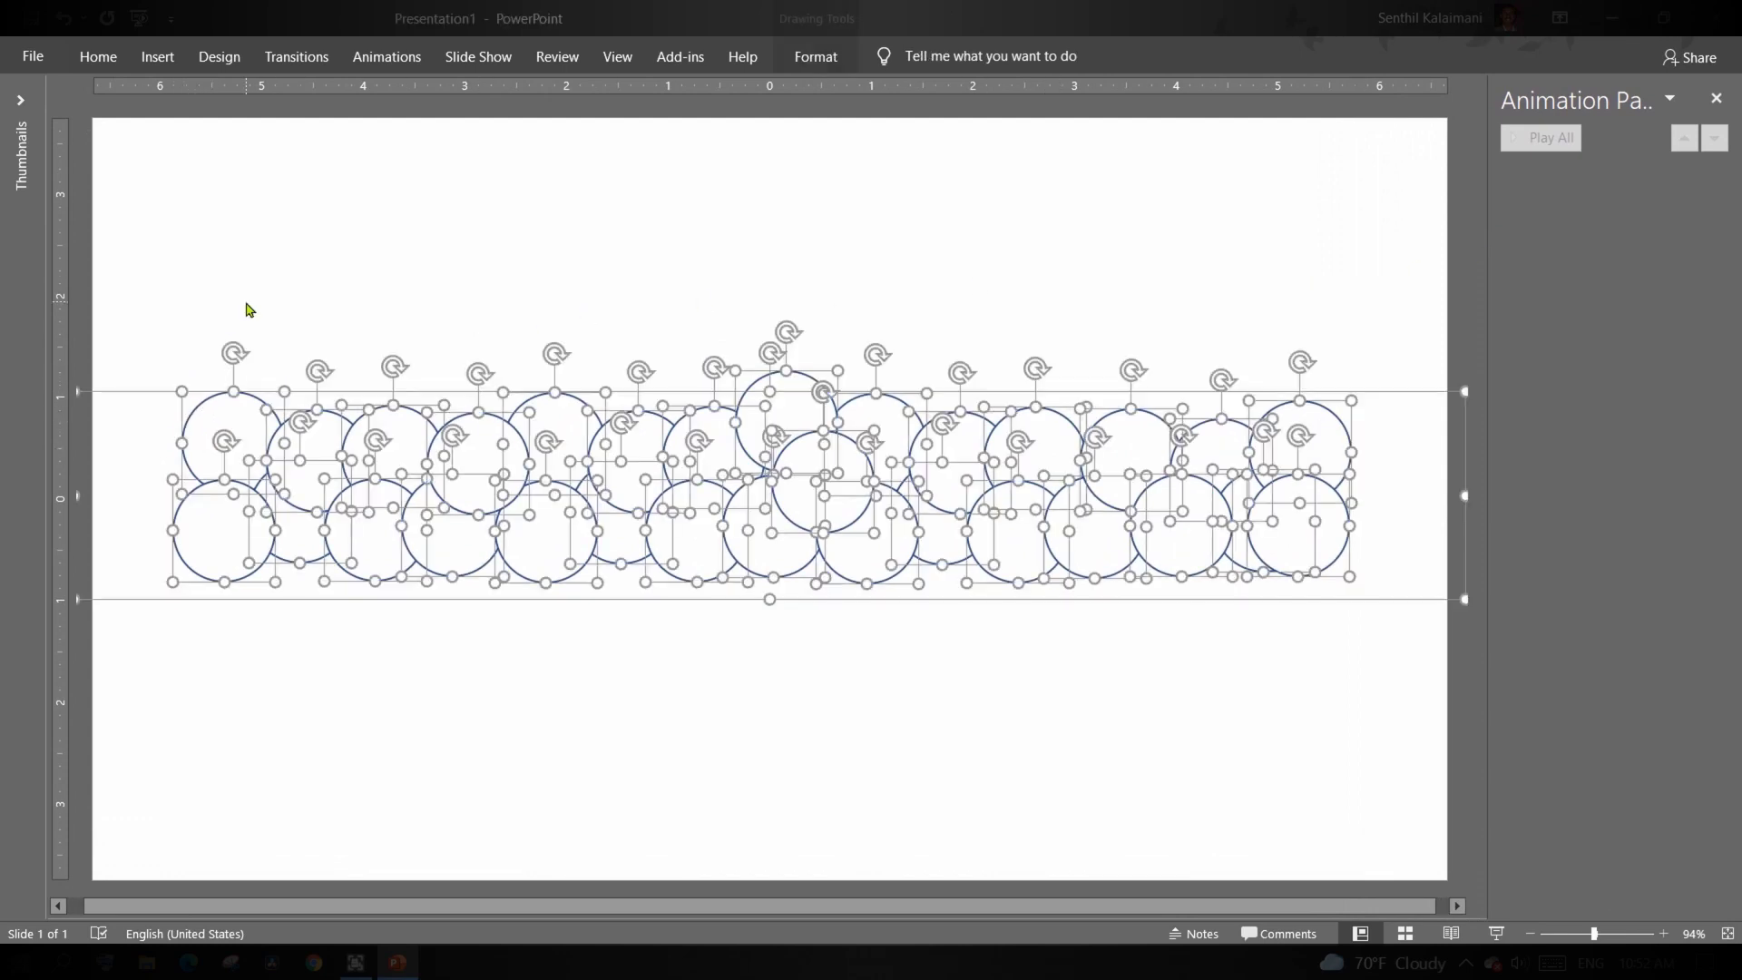
ctrl+click(145, 602)
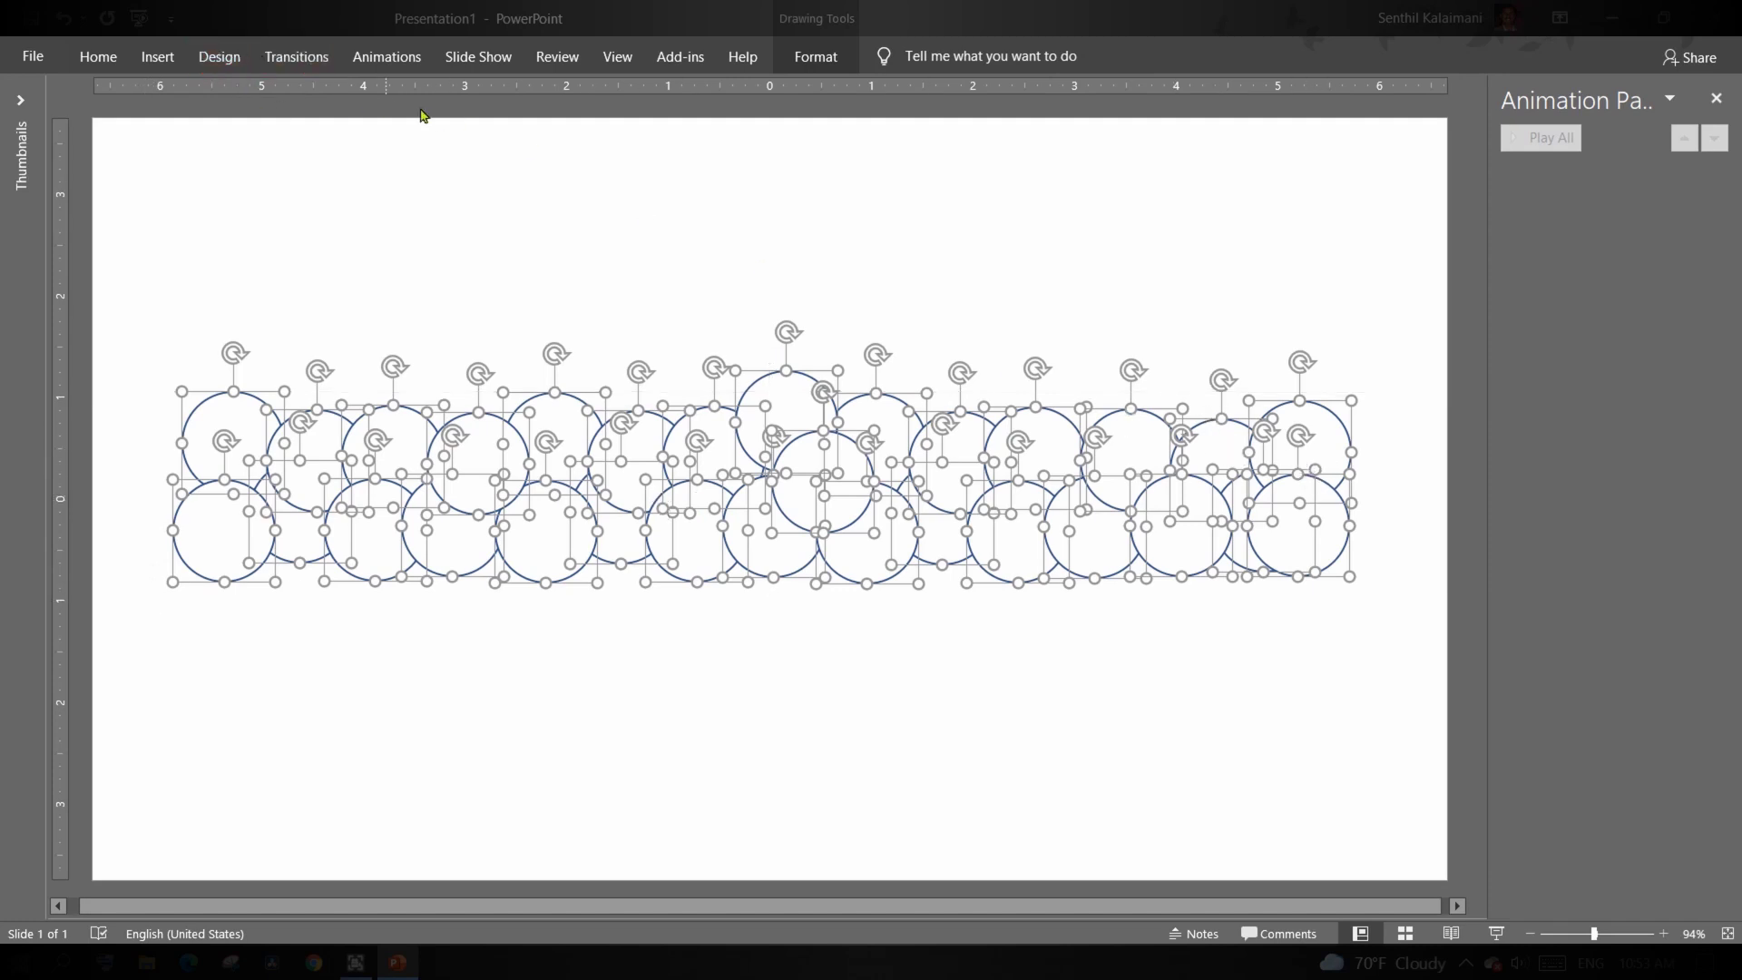
click(836, 61)
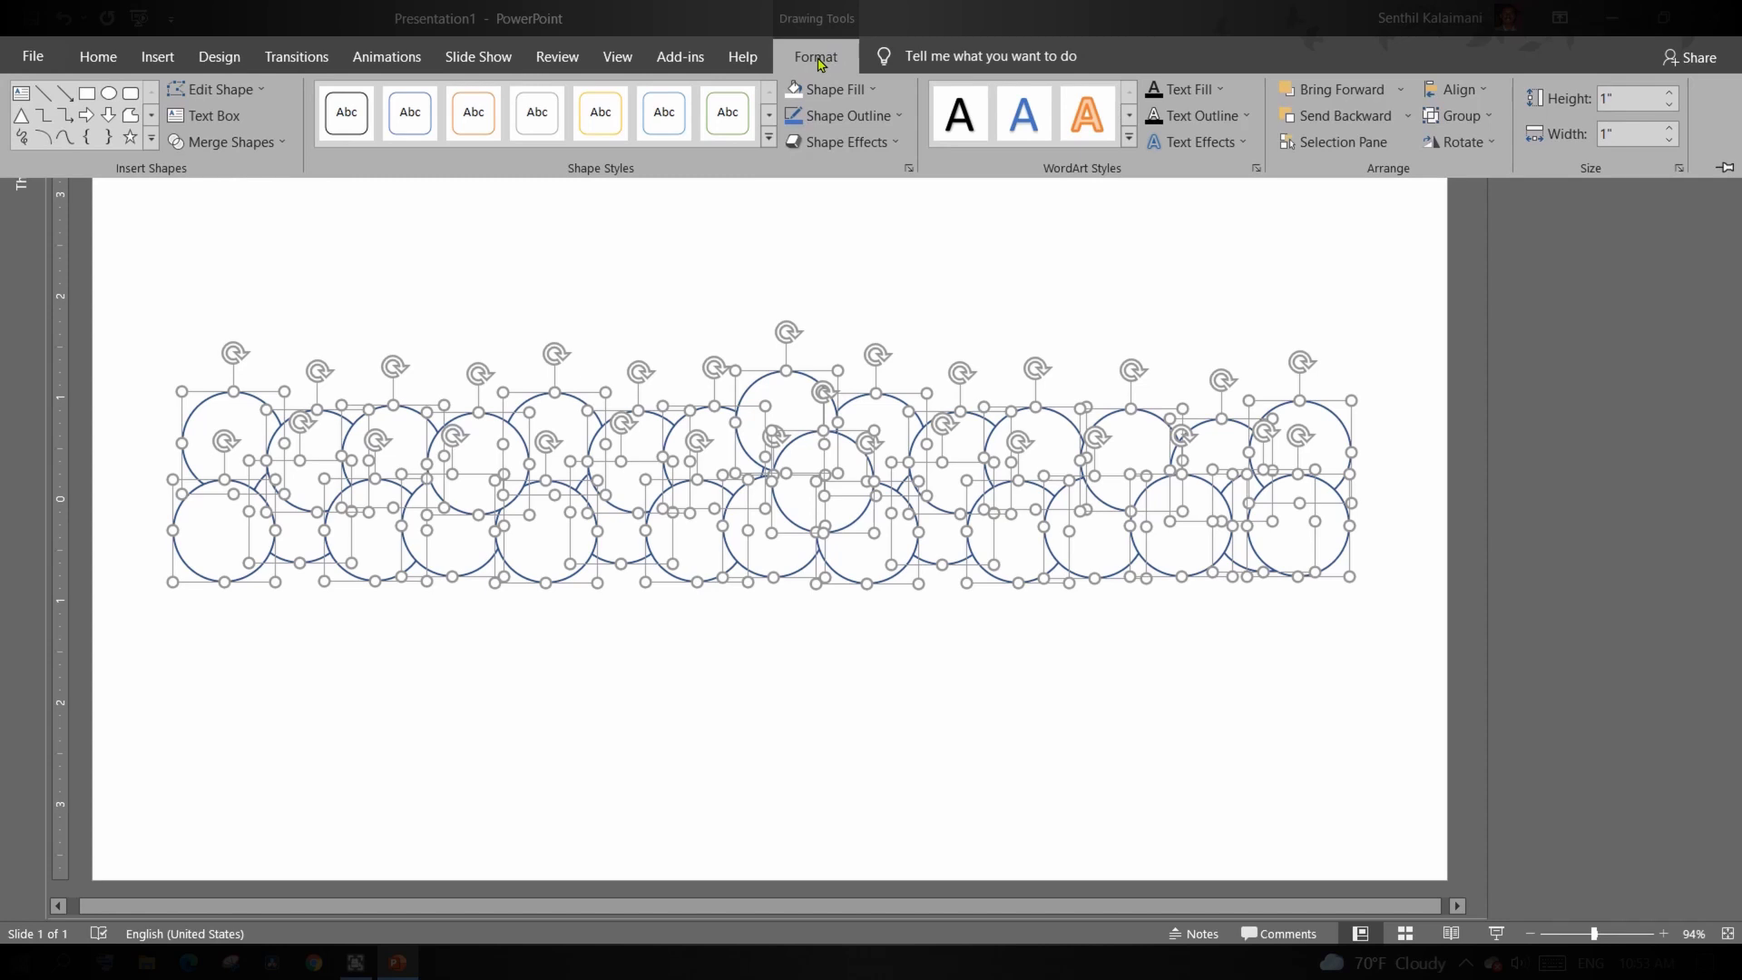
click(387, 58)
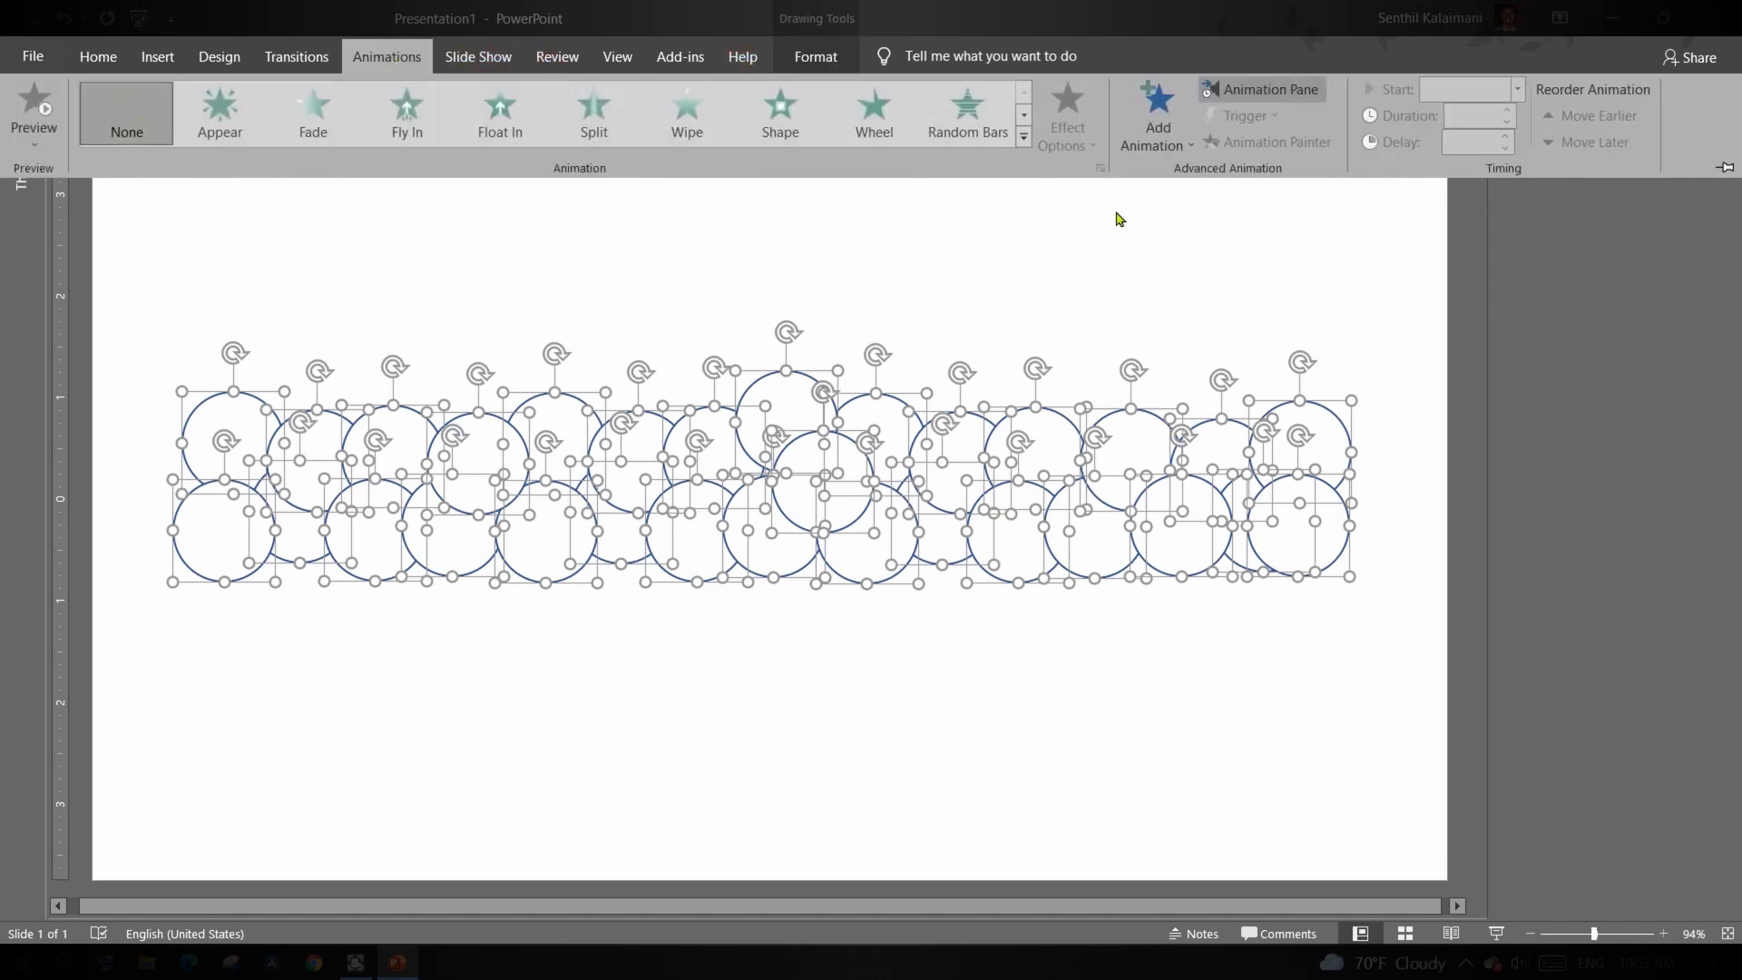
Apply the Fade exit animation to all selected circles
click(1022, 136)
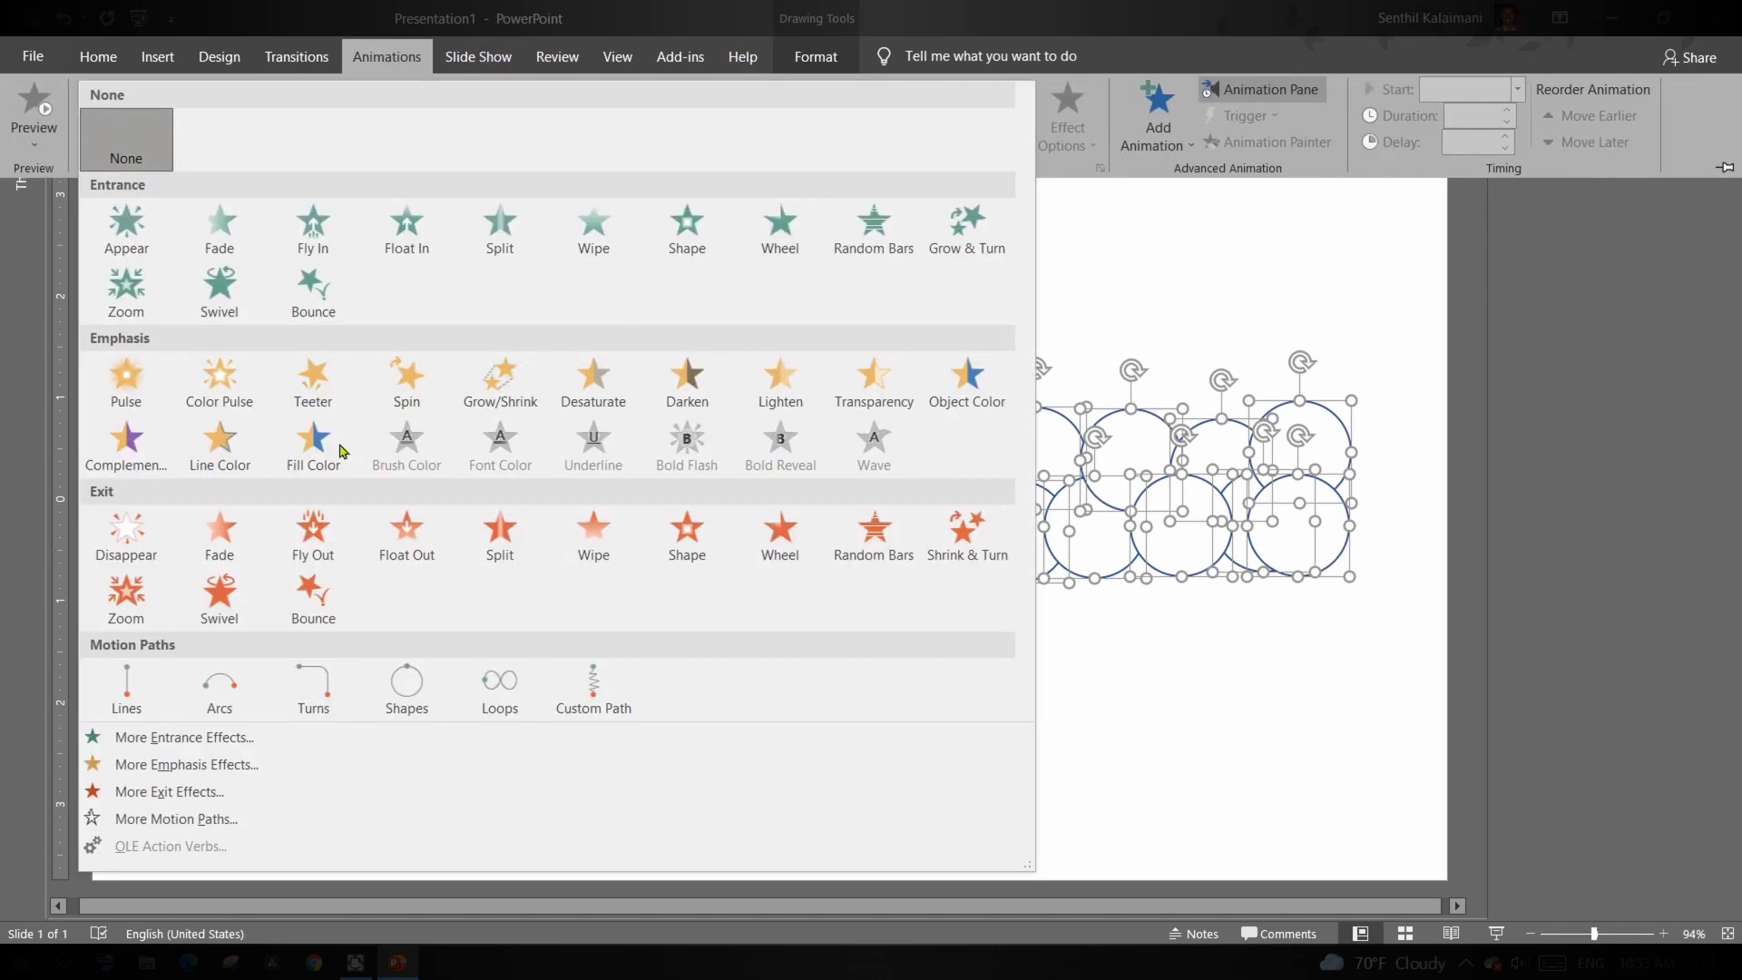
click(220, 552)
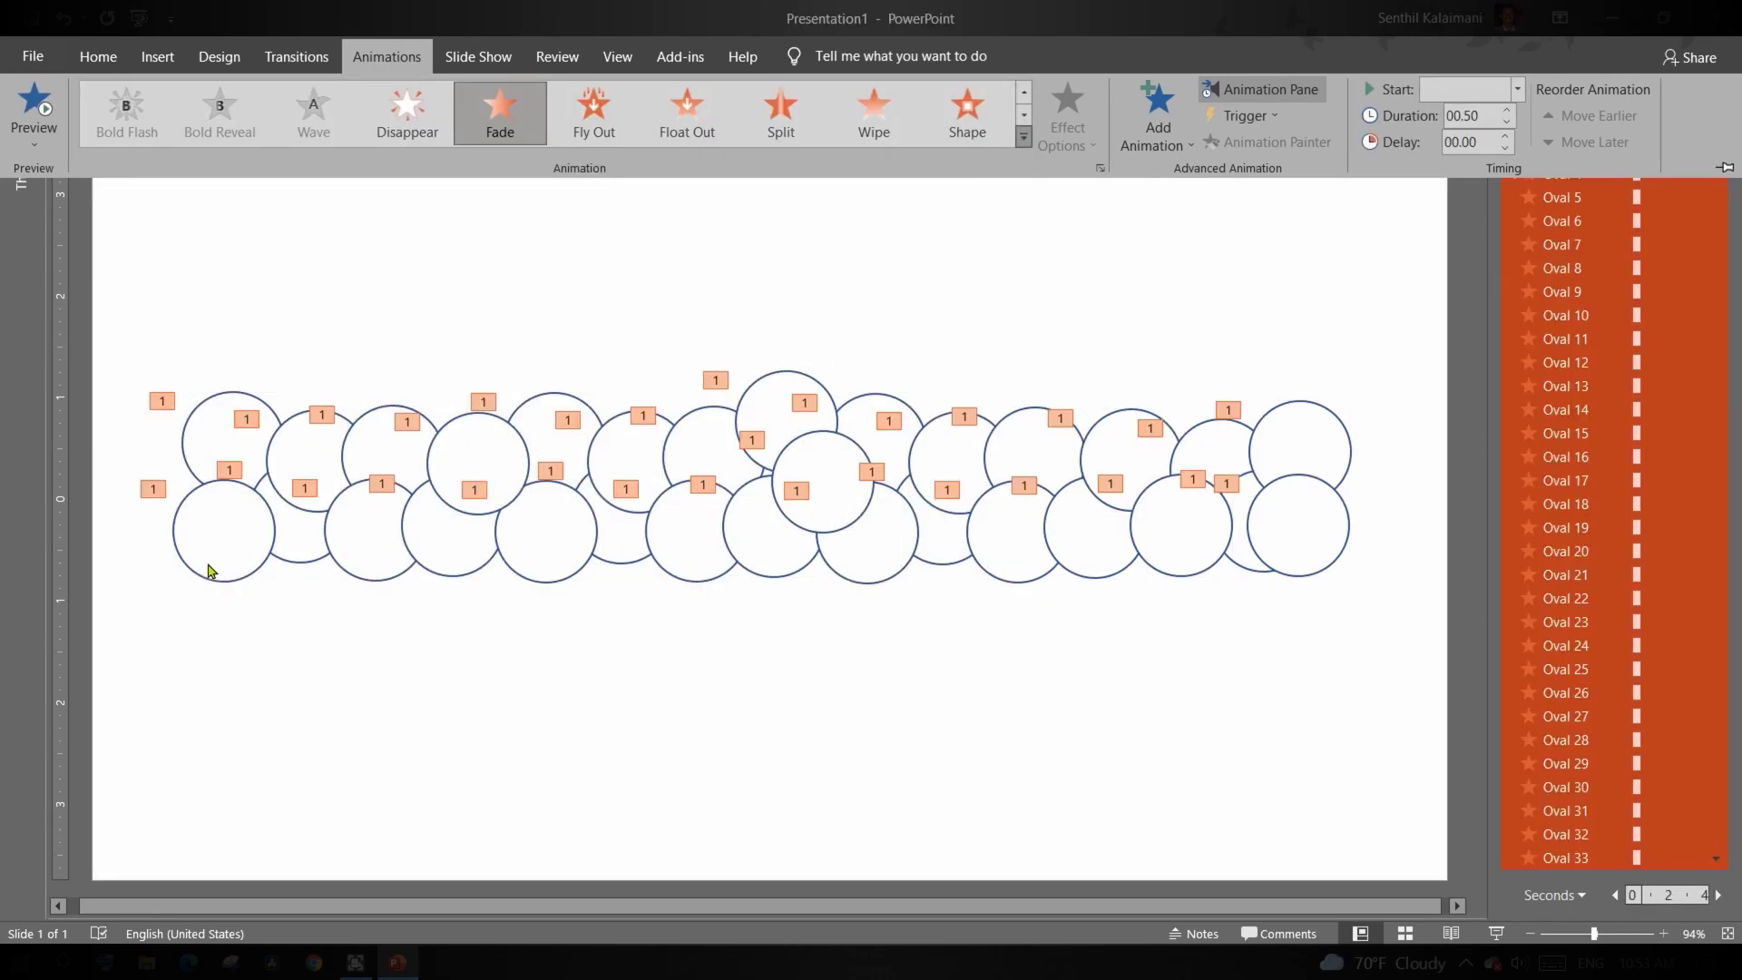
click(850, 240)
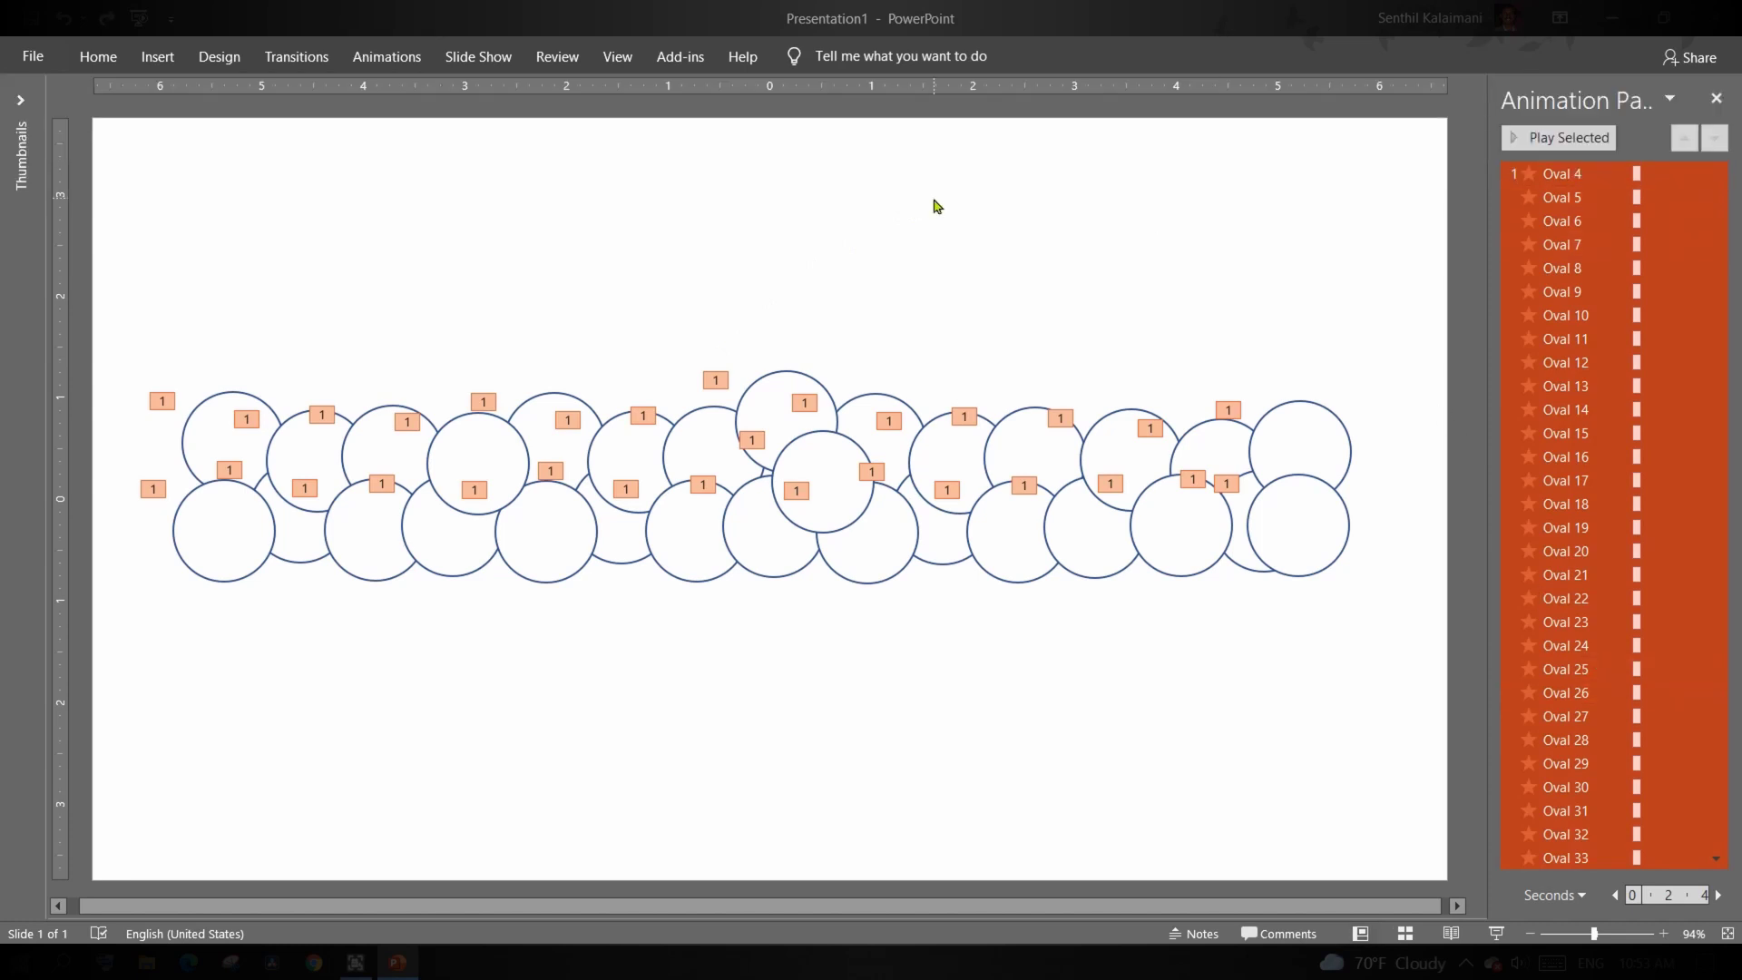
Set the fades to start With Previous, with 00.50 delay and 01.00 duration
click(386, 56)
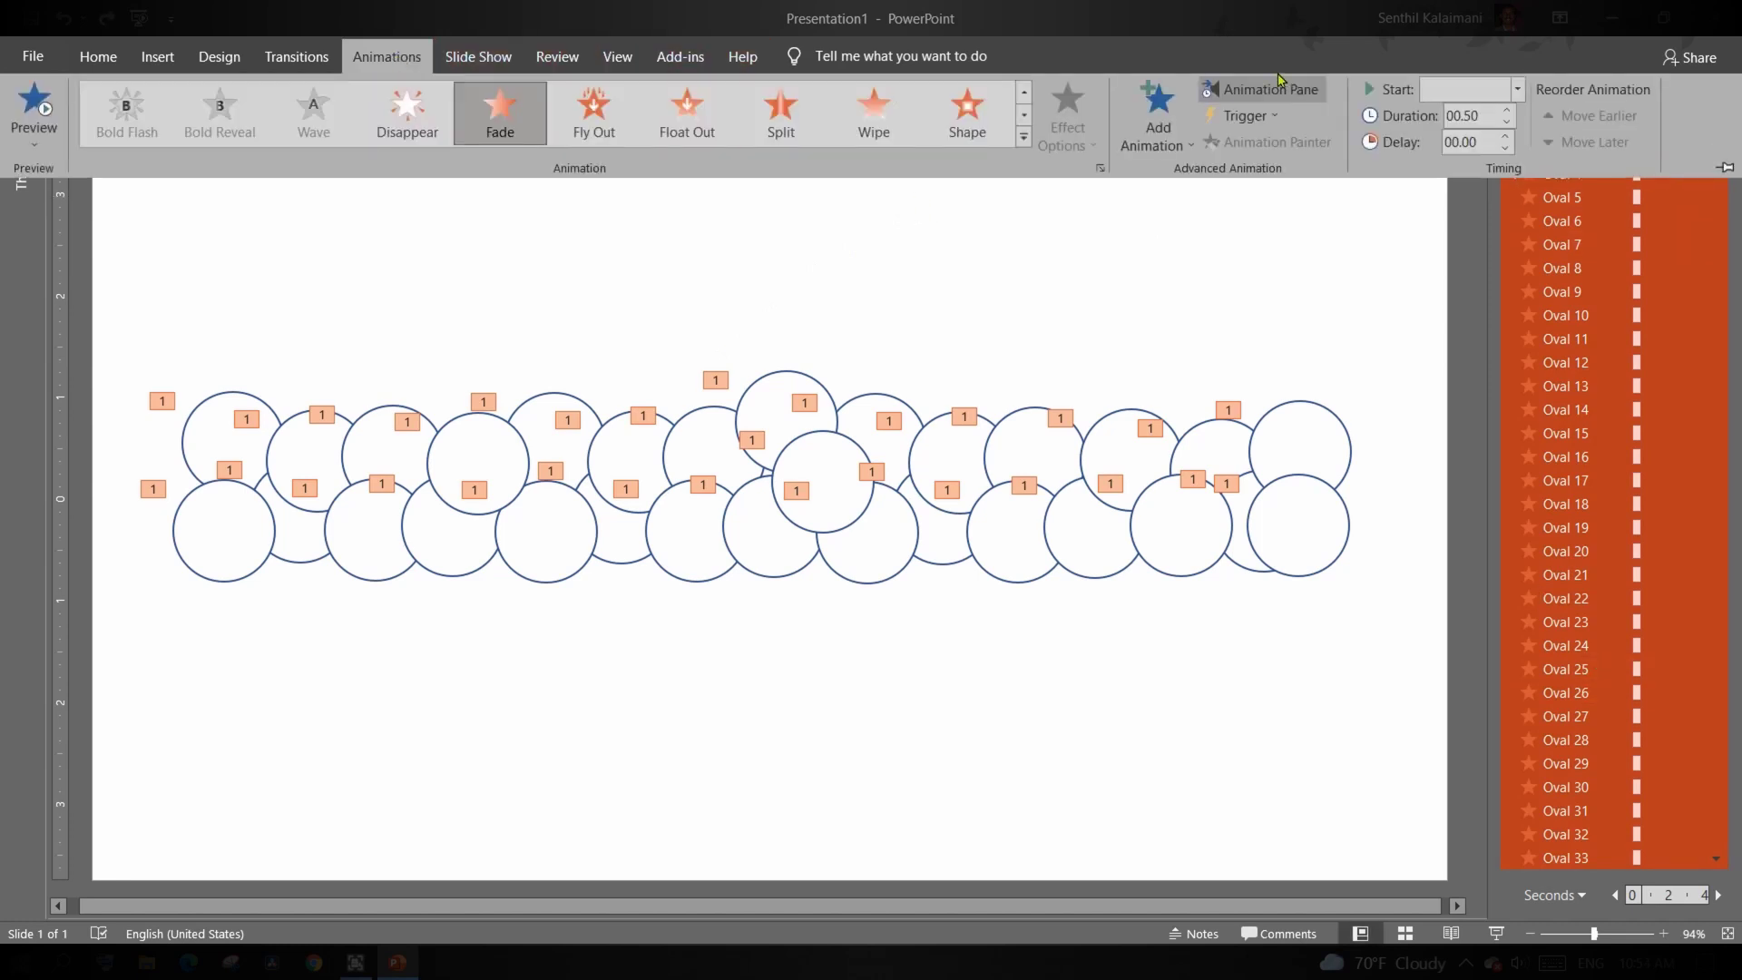
click(1517, 88)
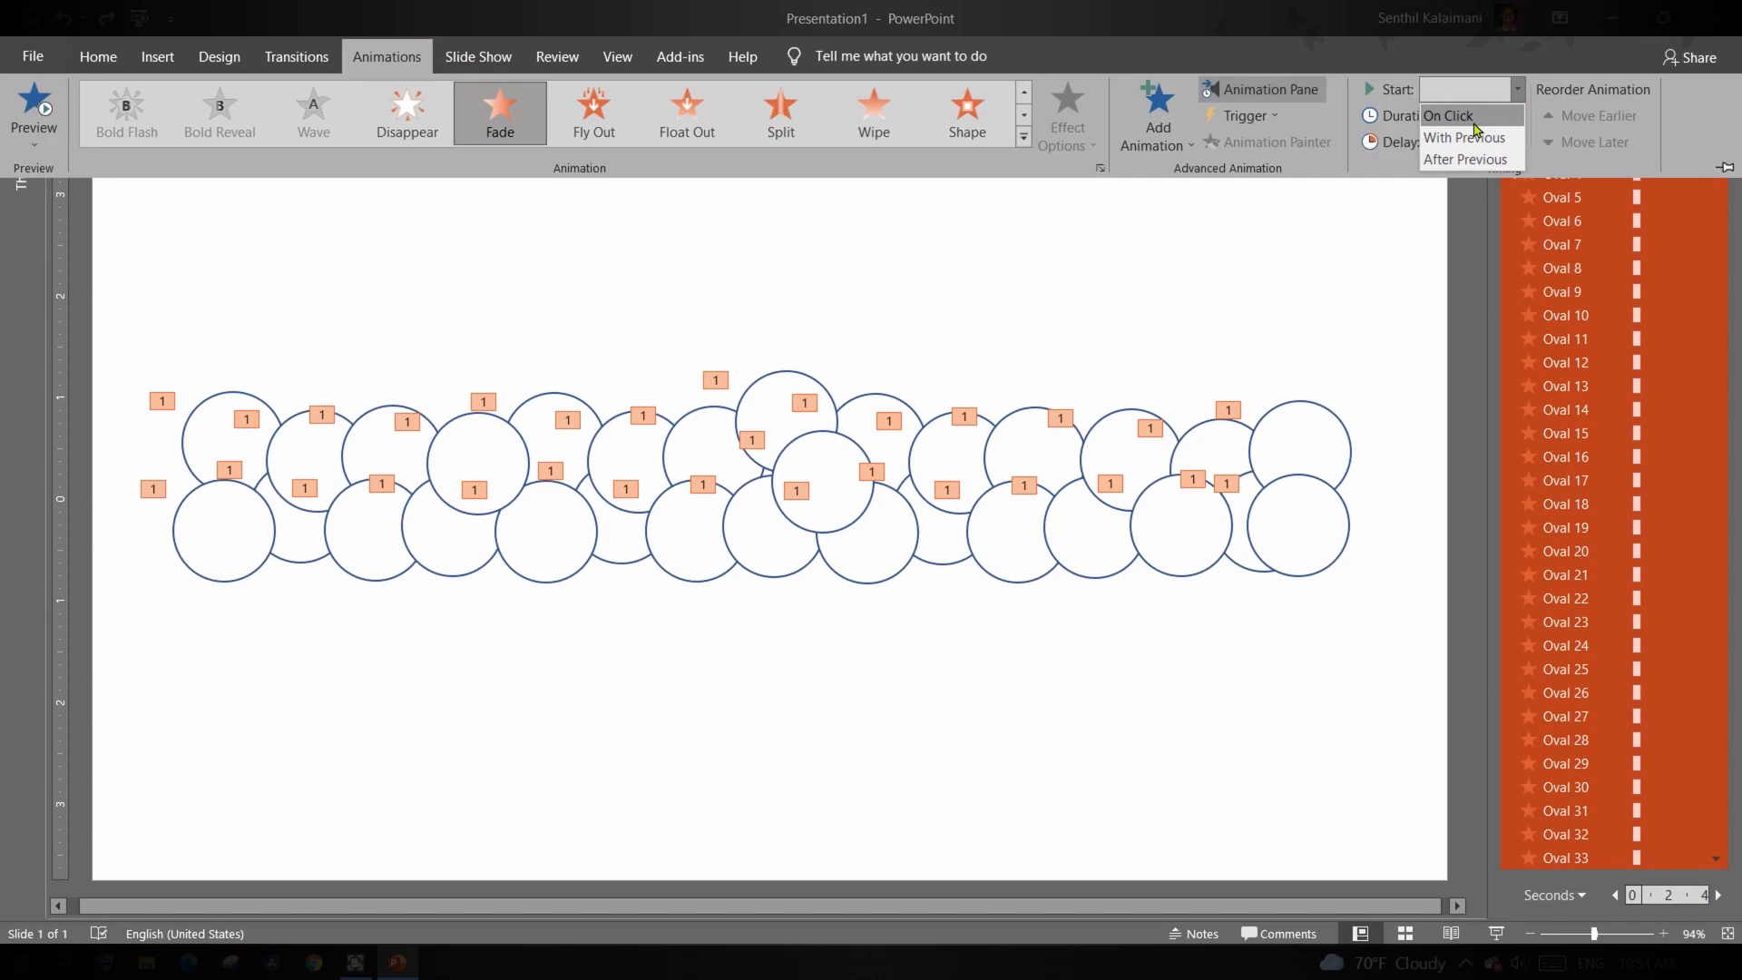
click(1475, 139)
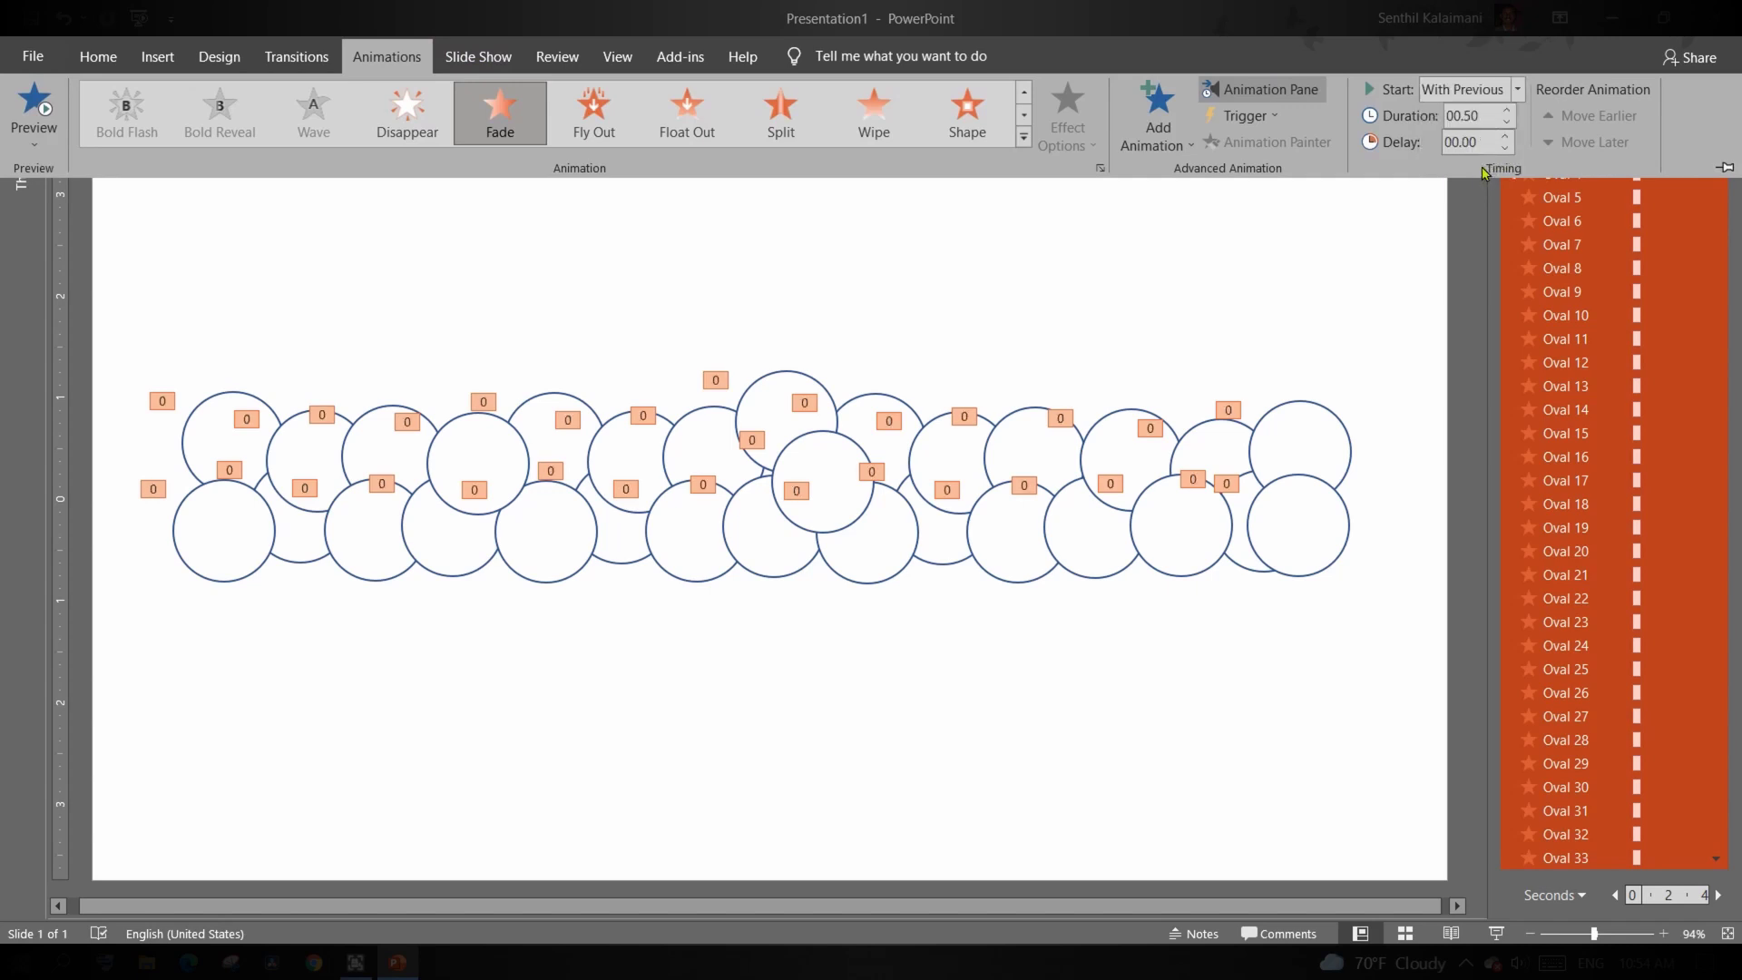
click(1507, 137)
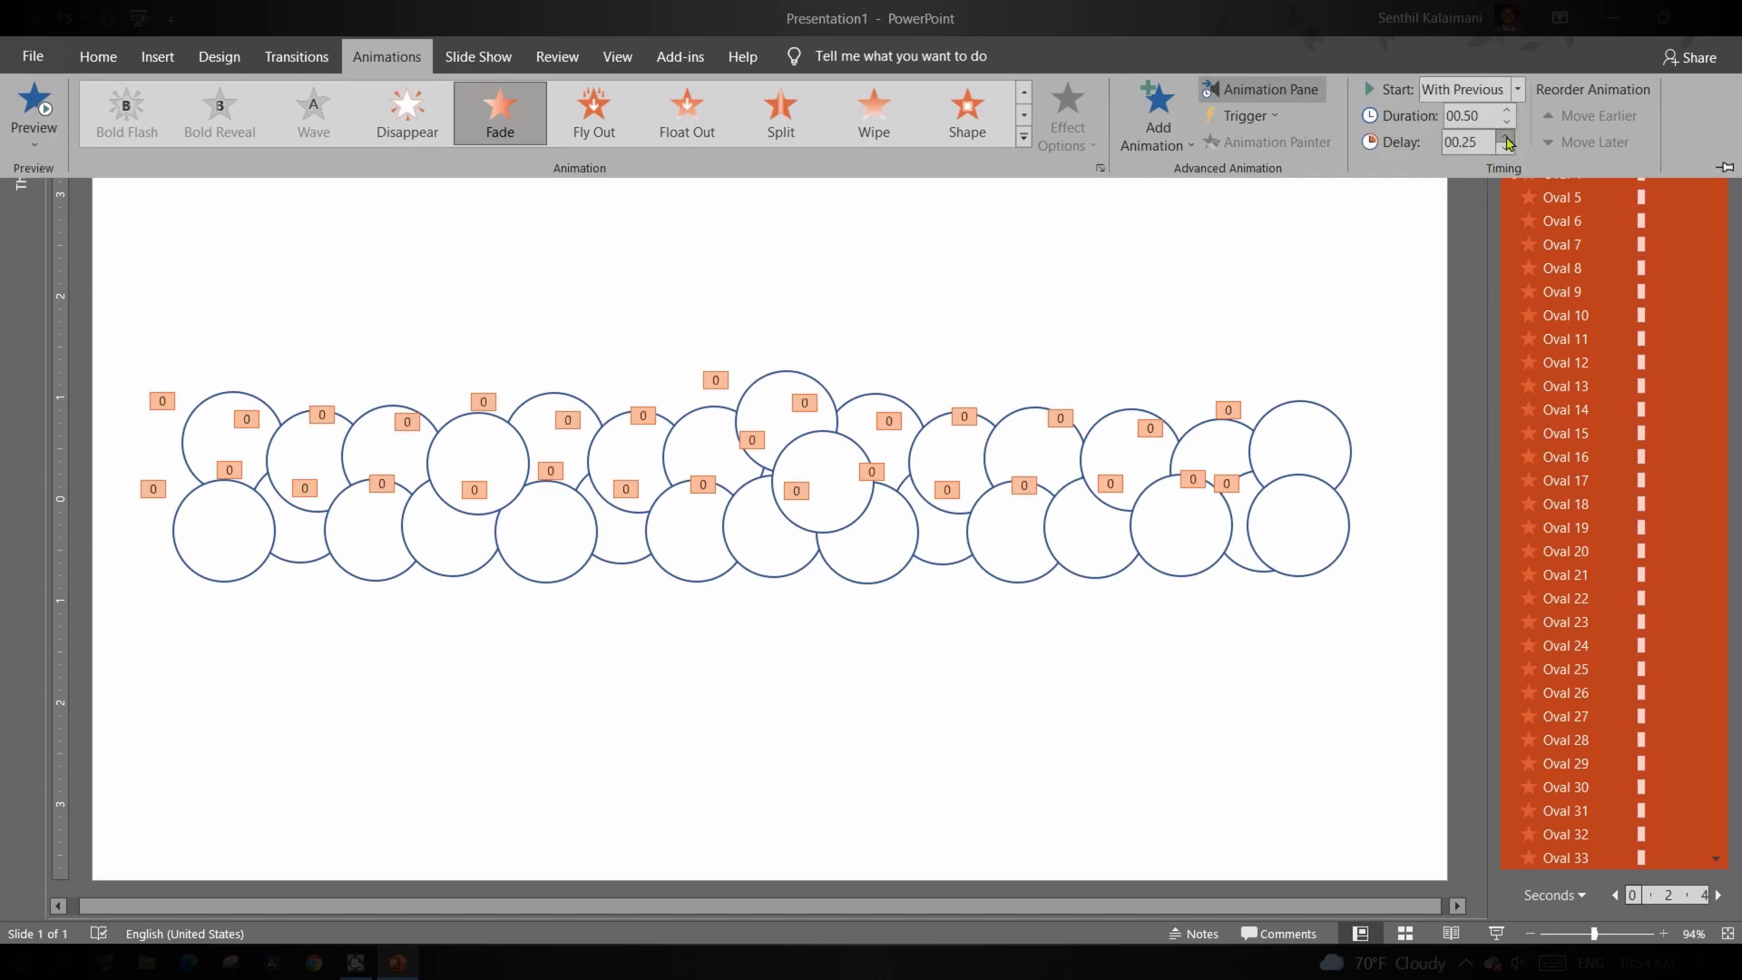
click(1507, 137)
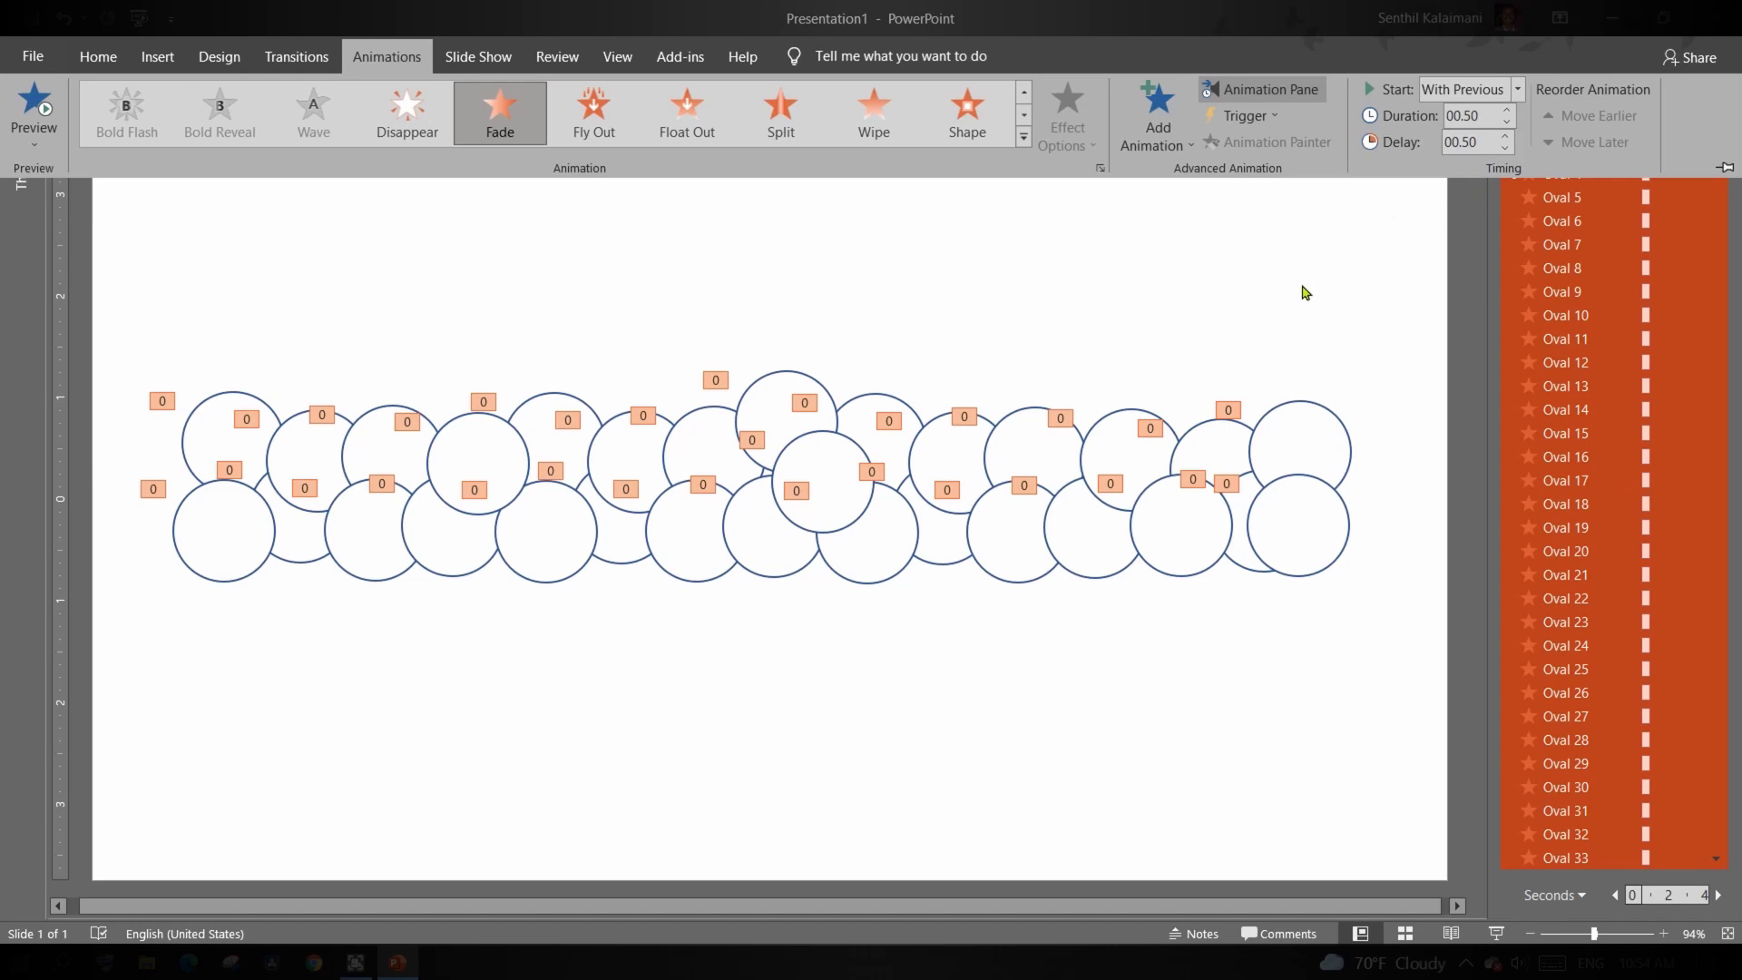
click(1511, 111)
click(1511, 111)
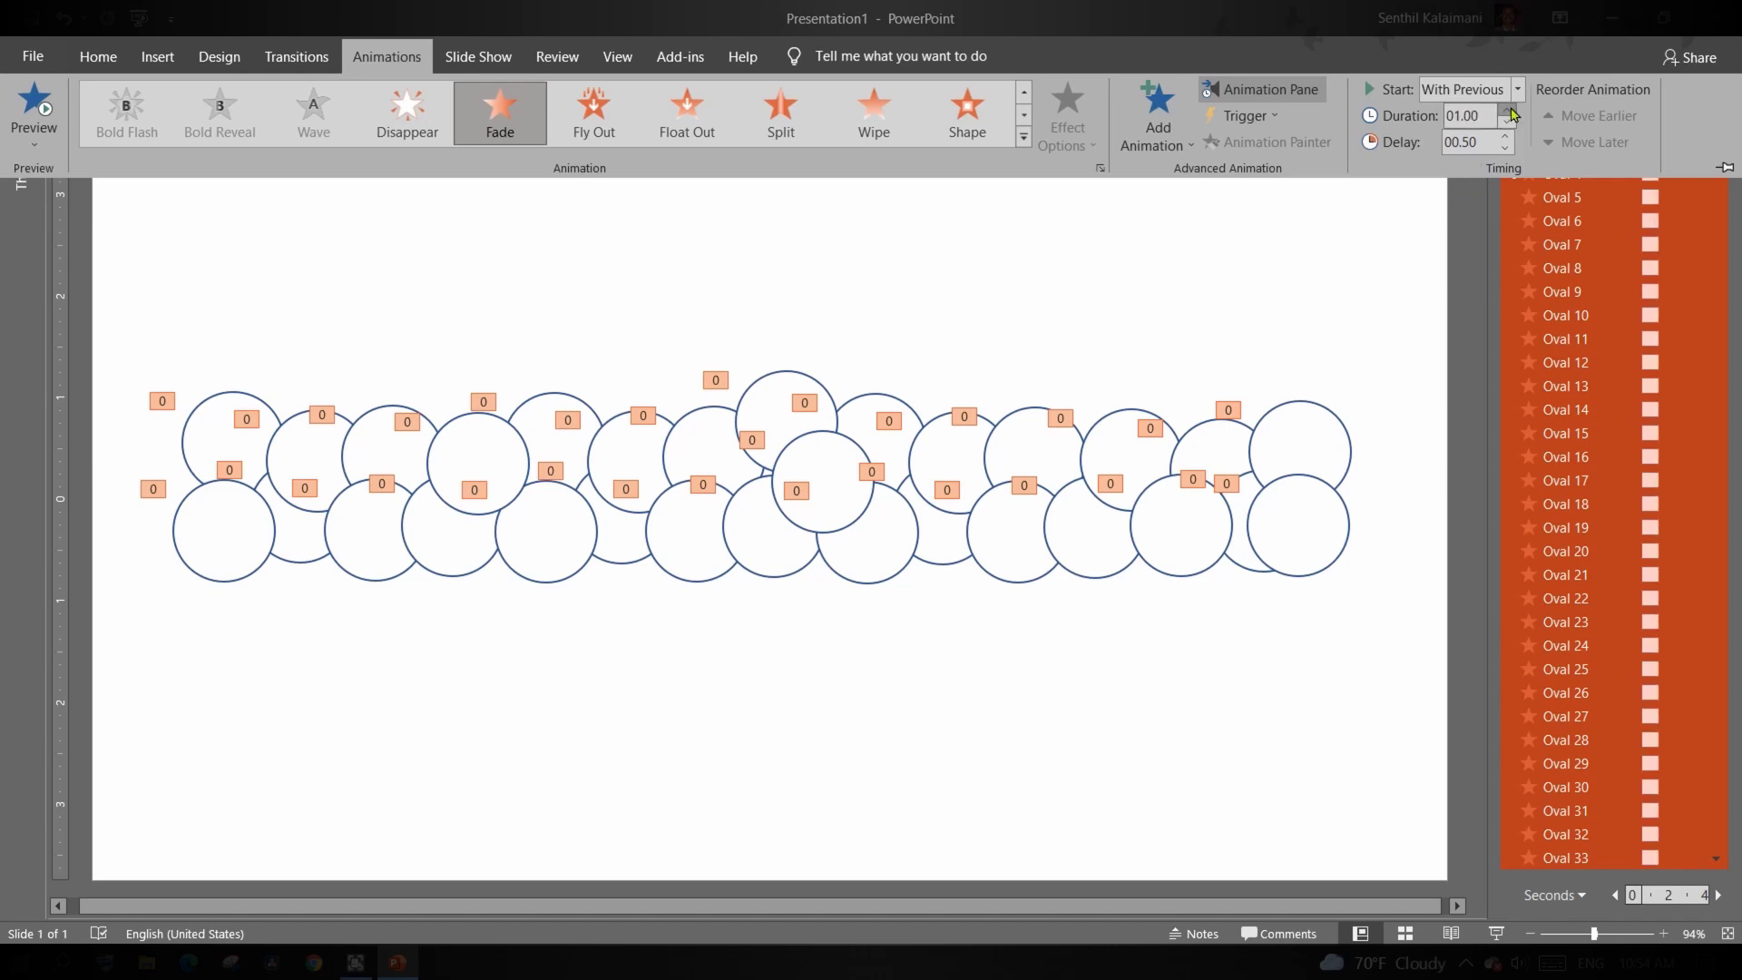
Stagger the fade starts of Ovals 5 through 23 by nudging their timing bars later
click(1237, 305)
click(1227, 310)
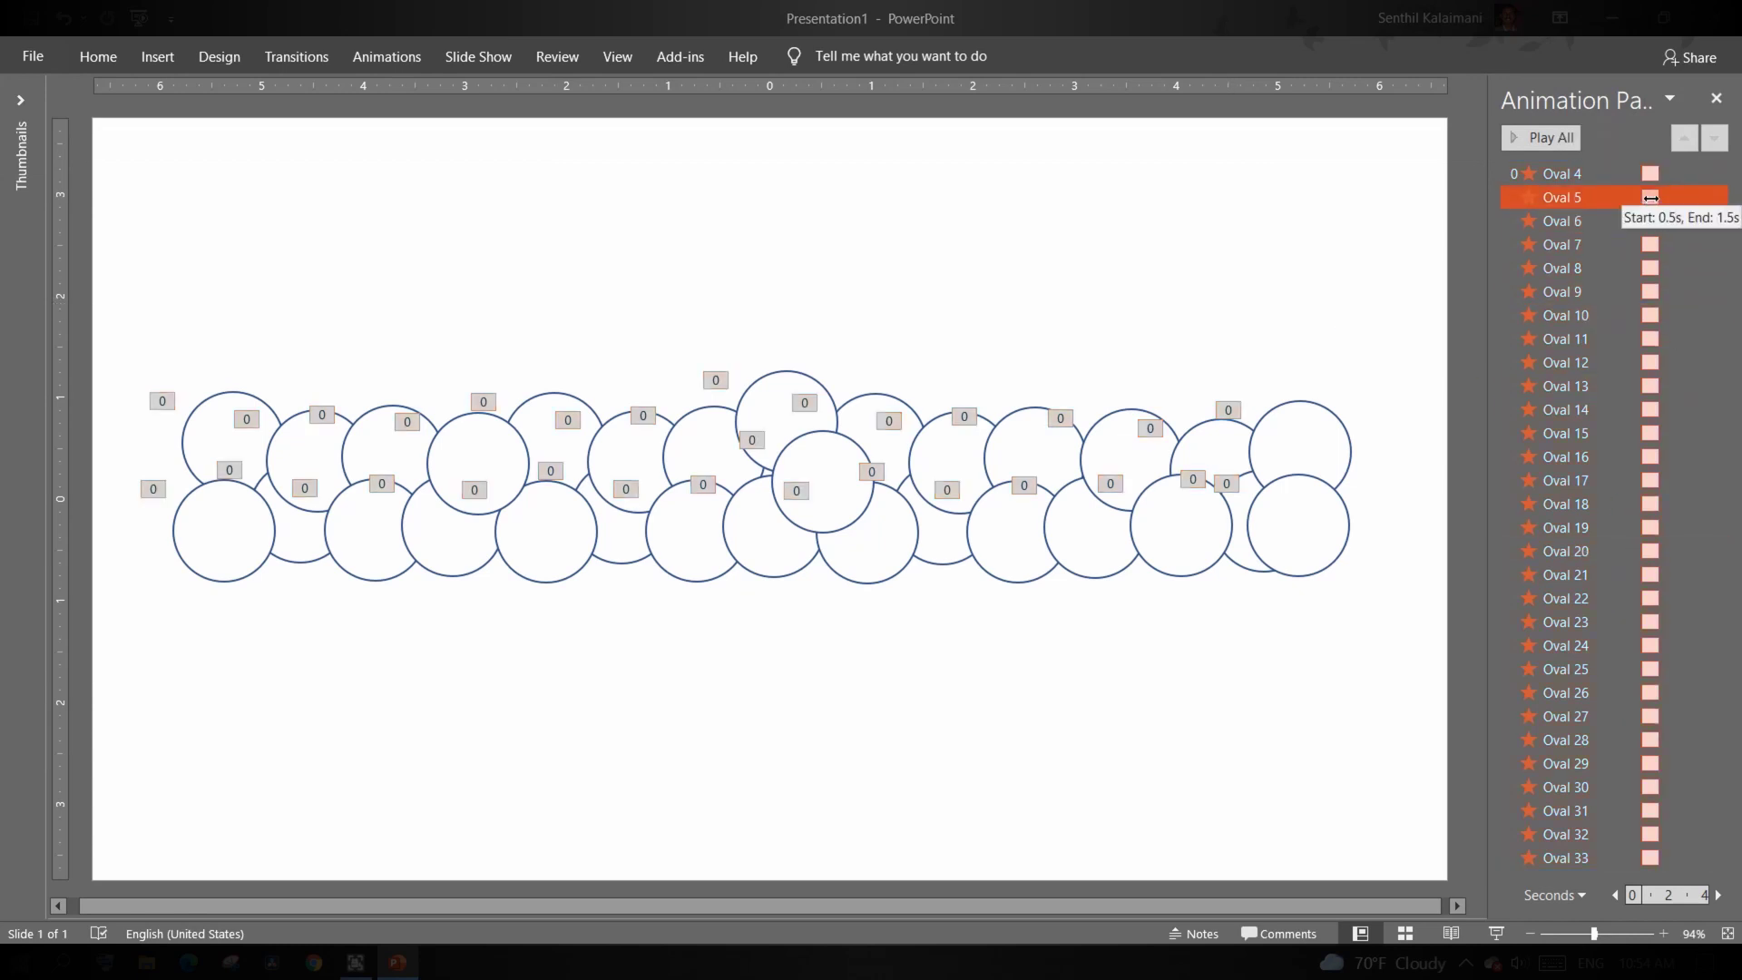
drag(1650, 198, 1662, 245)
drag(1650, 363, 1656, 292)
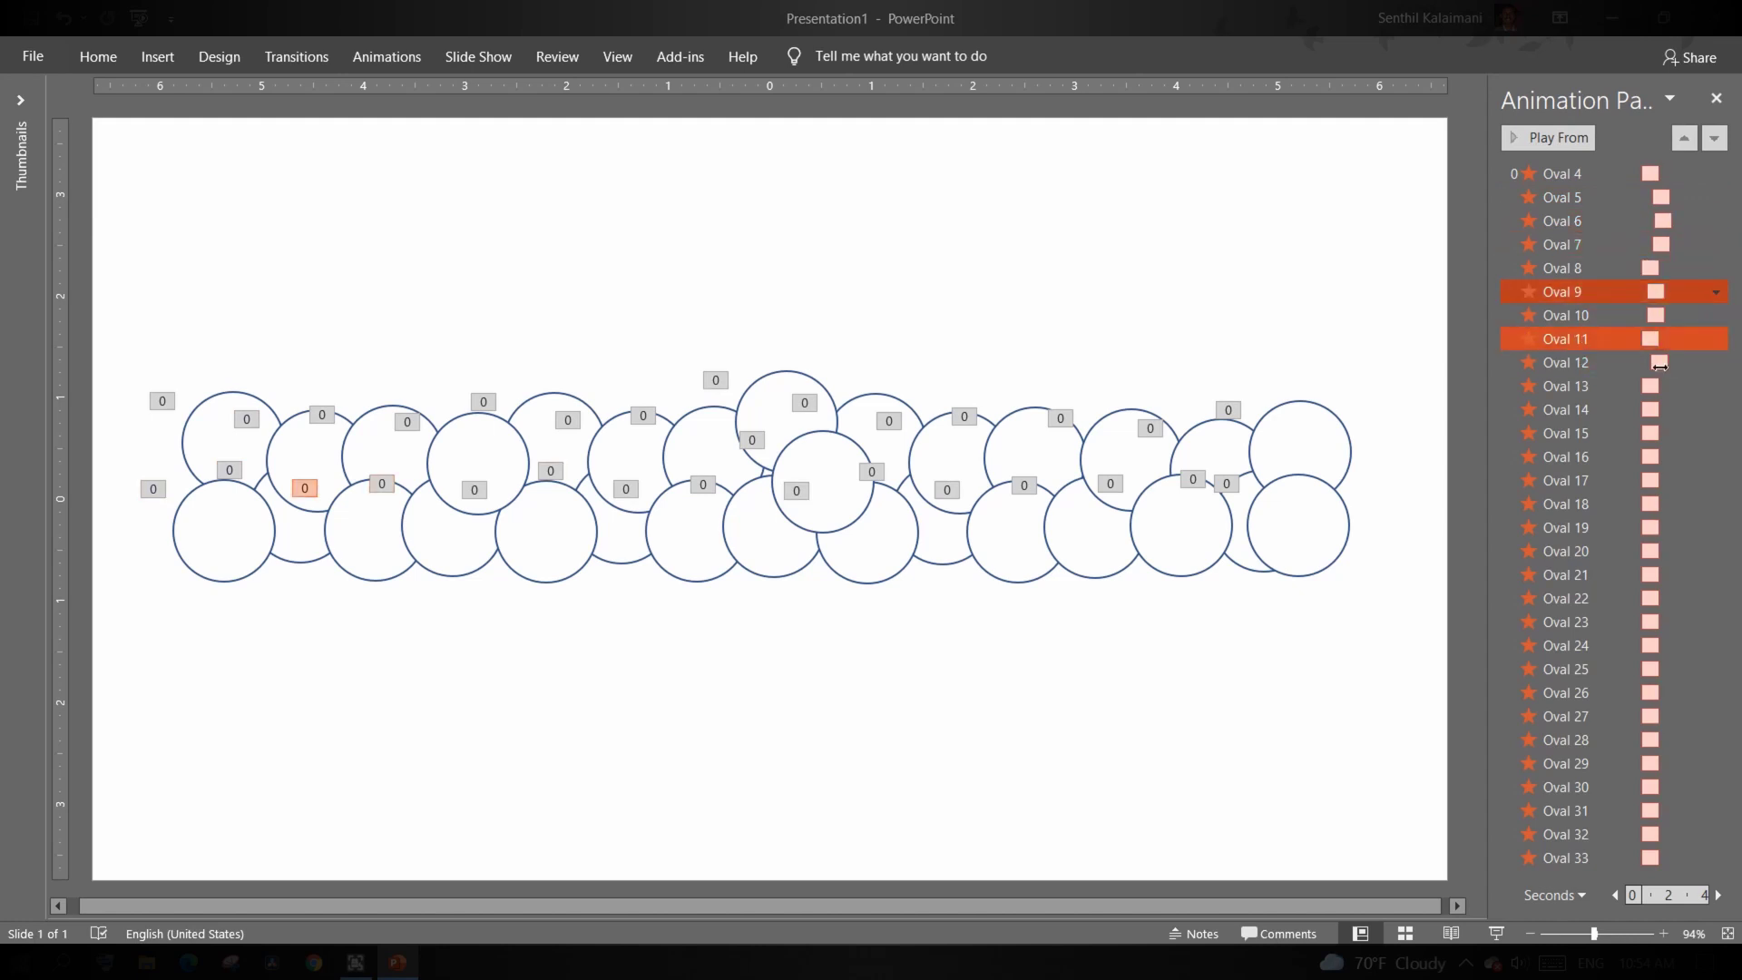
drag(1649, 456, 1662, 409)
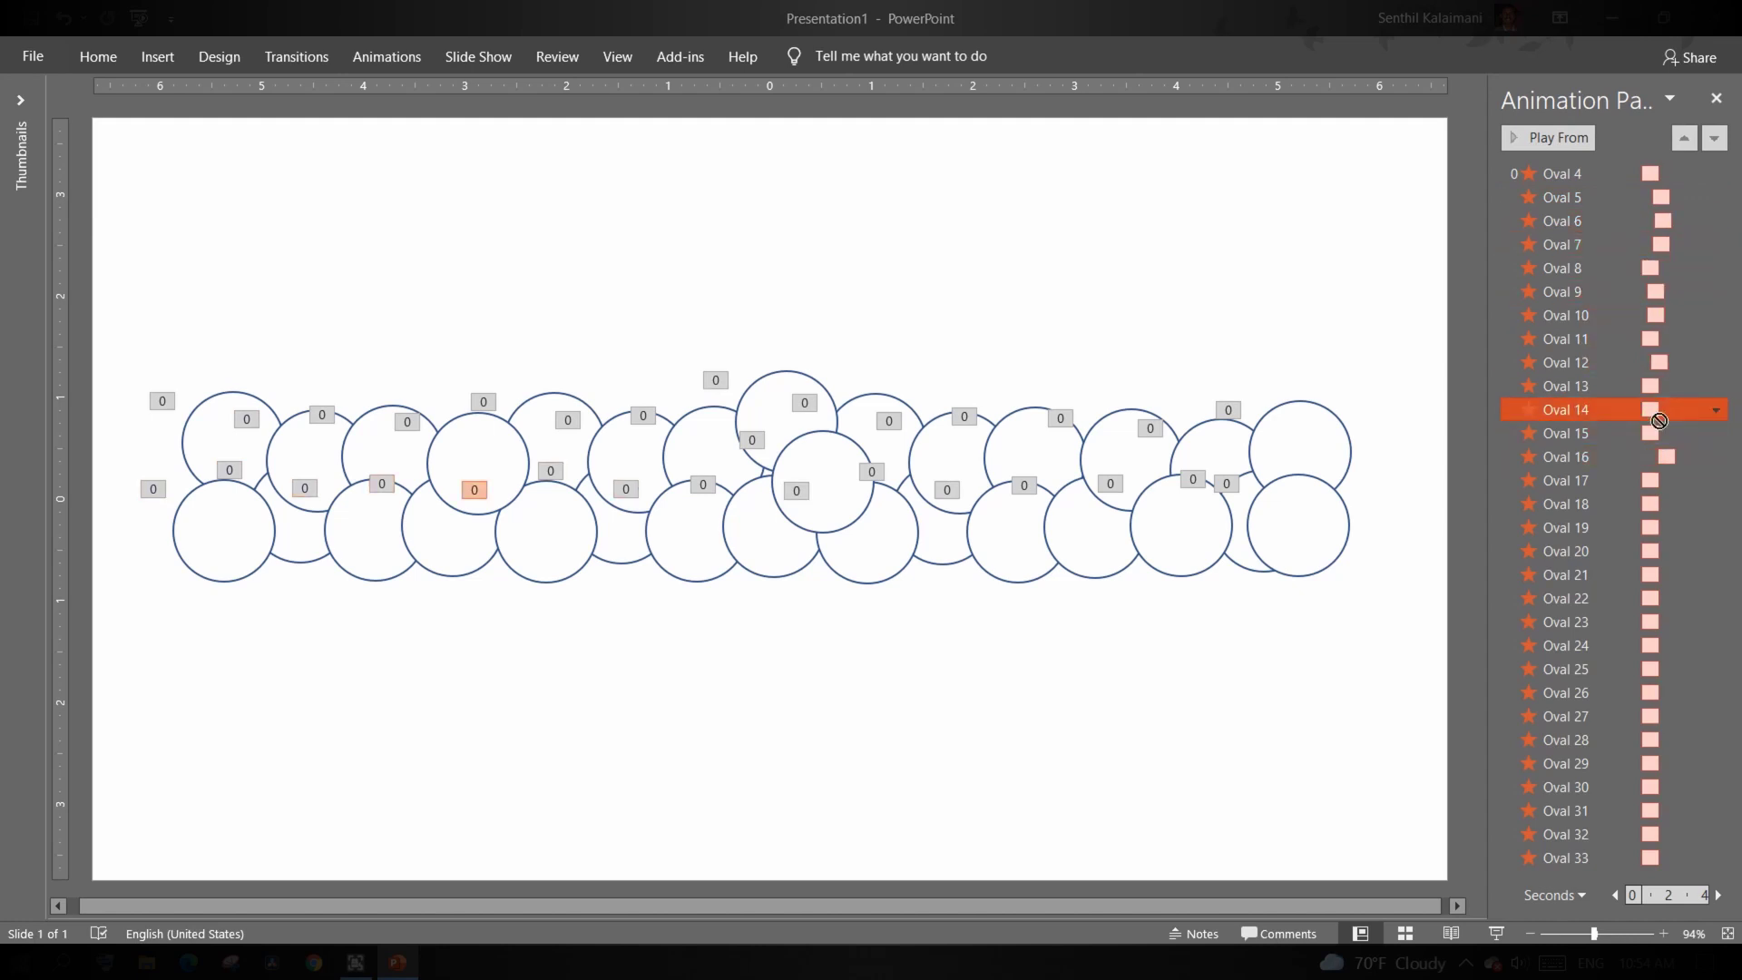
drag(1650, 527, 1681, 527)
click(1650, 574)
drag(1650, 623, 1672, 574)
drag(1650, 480, 1659, 480)
Delay the fades of Ovals 24–33, 18, 20, and set Oval 15 to 0.8 s
click(1651, 858)
shift+click(1653, 834)
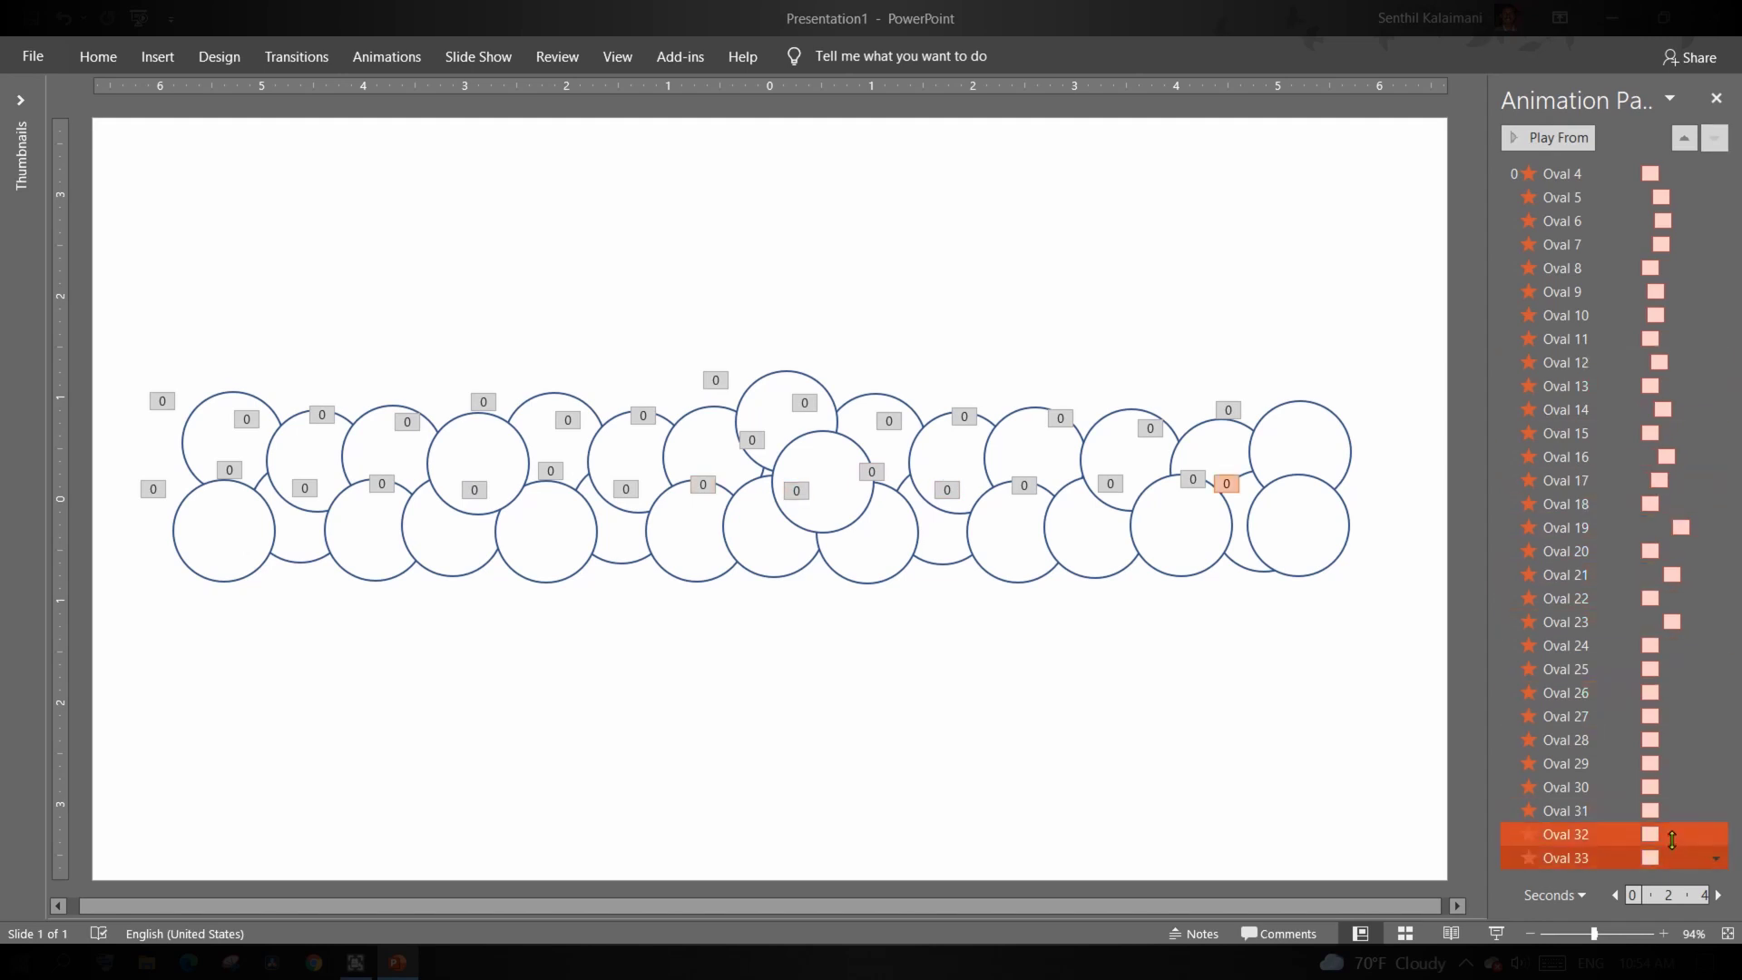
drag(1654, 834, 1659, 763)
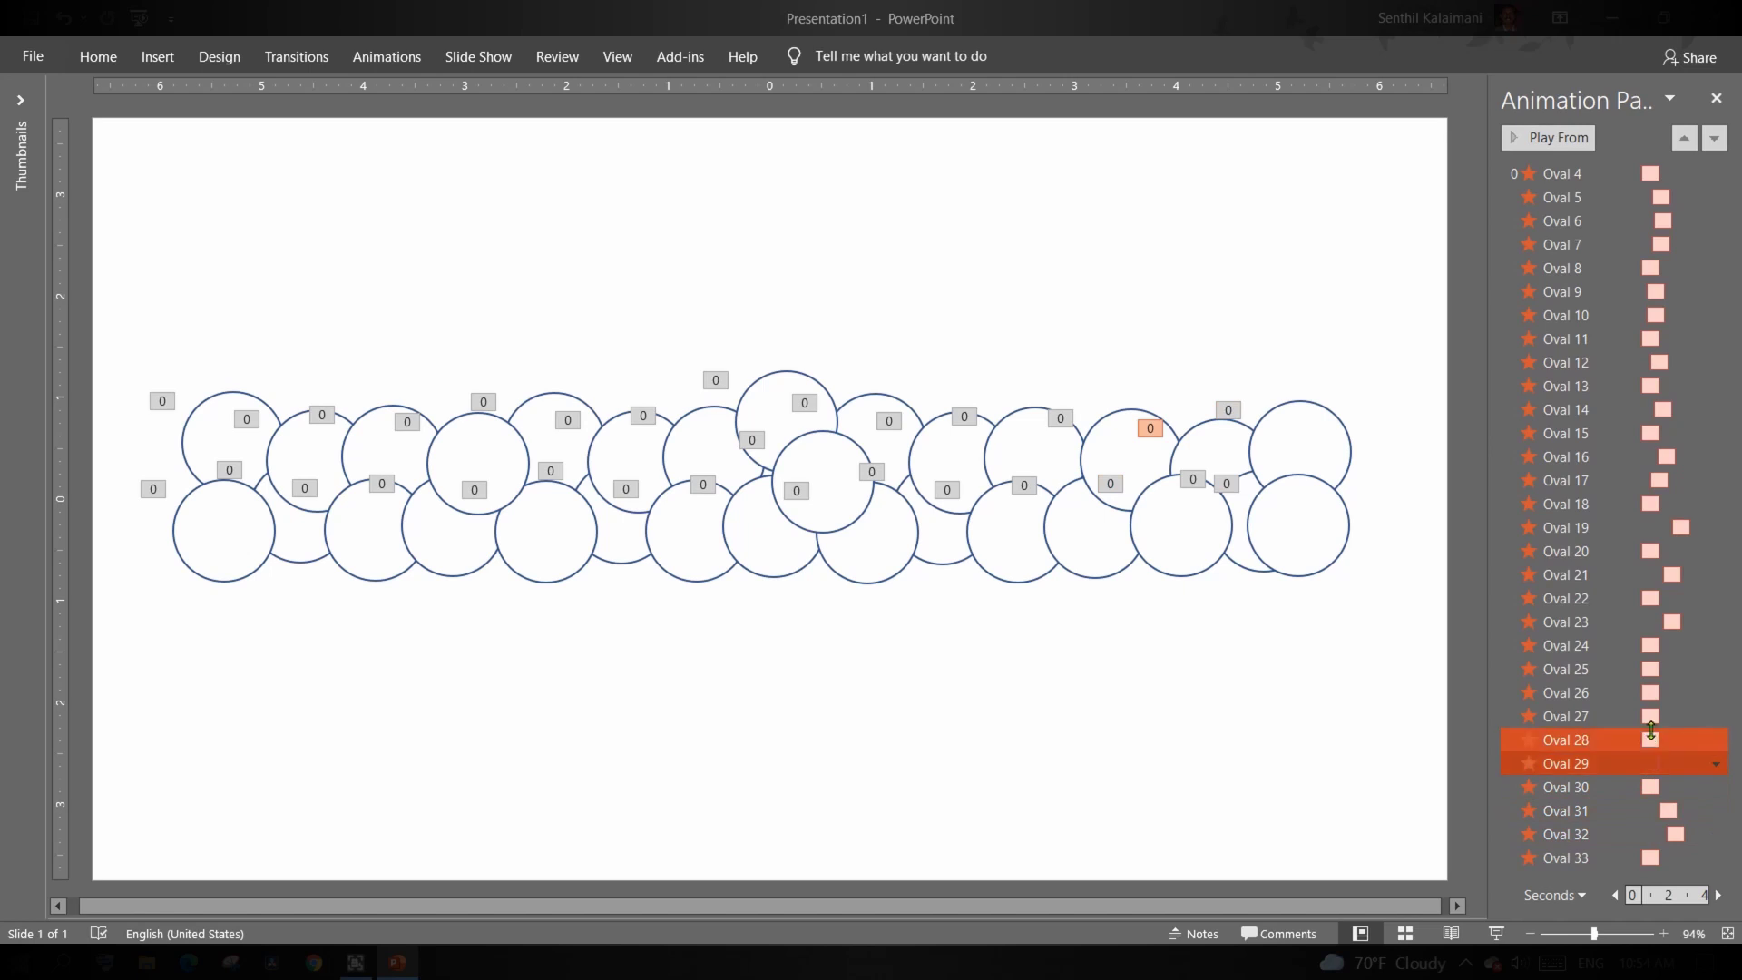
click(1651, 740)
drag(1651, 693, 1663, 645)
drag(1650, 786, 1671, 786)
drag(1650, 858, 1656, 858)
drag(1653, 740, 1657, 716)
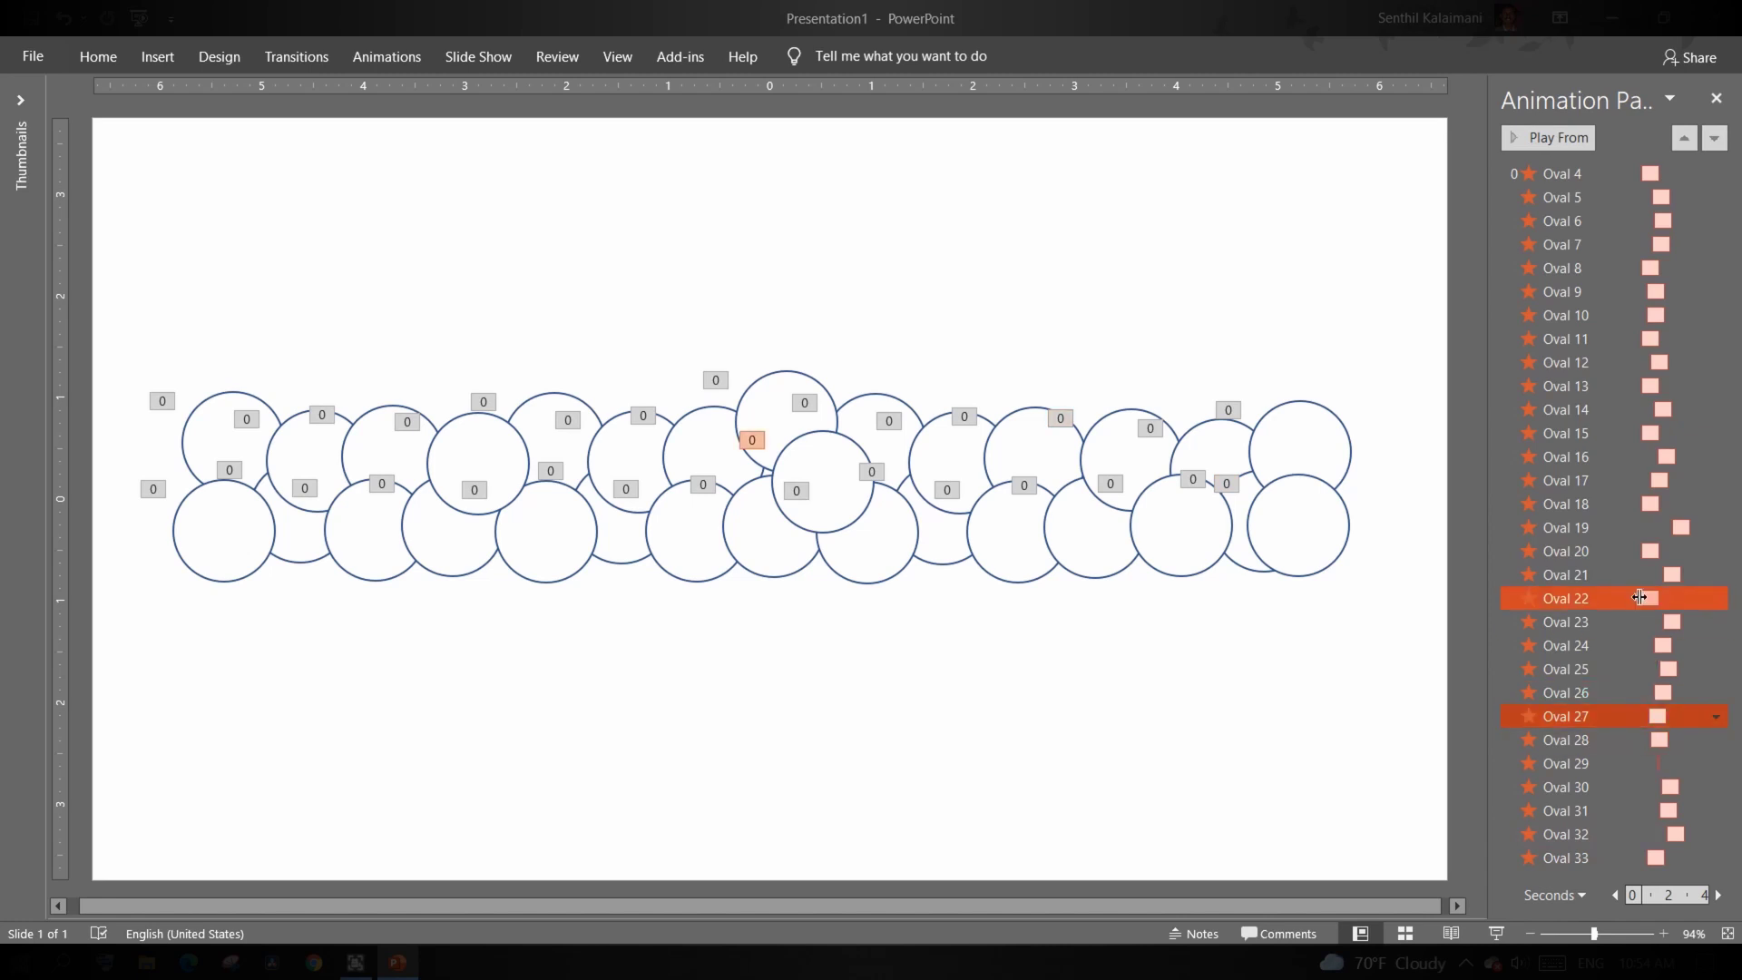
drag(1651, 551, 1658, 503)
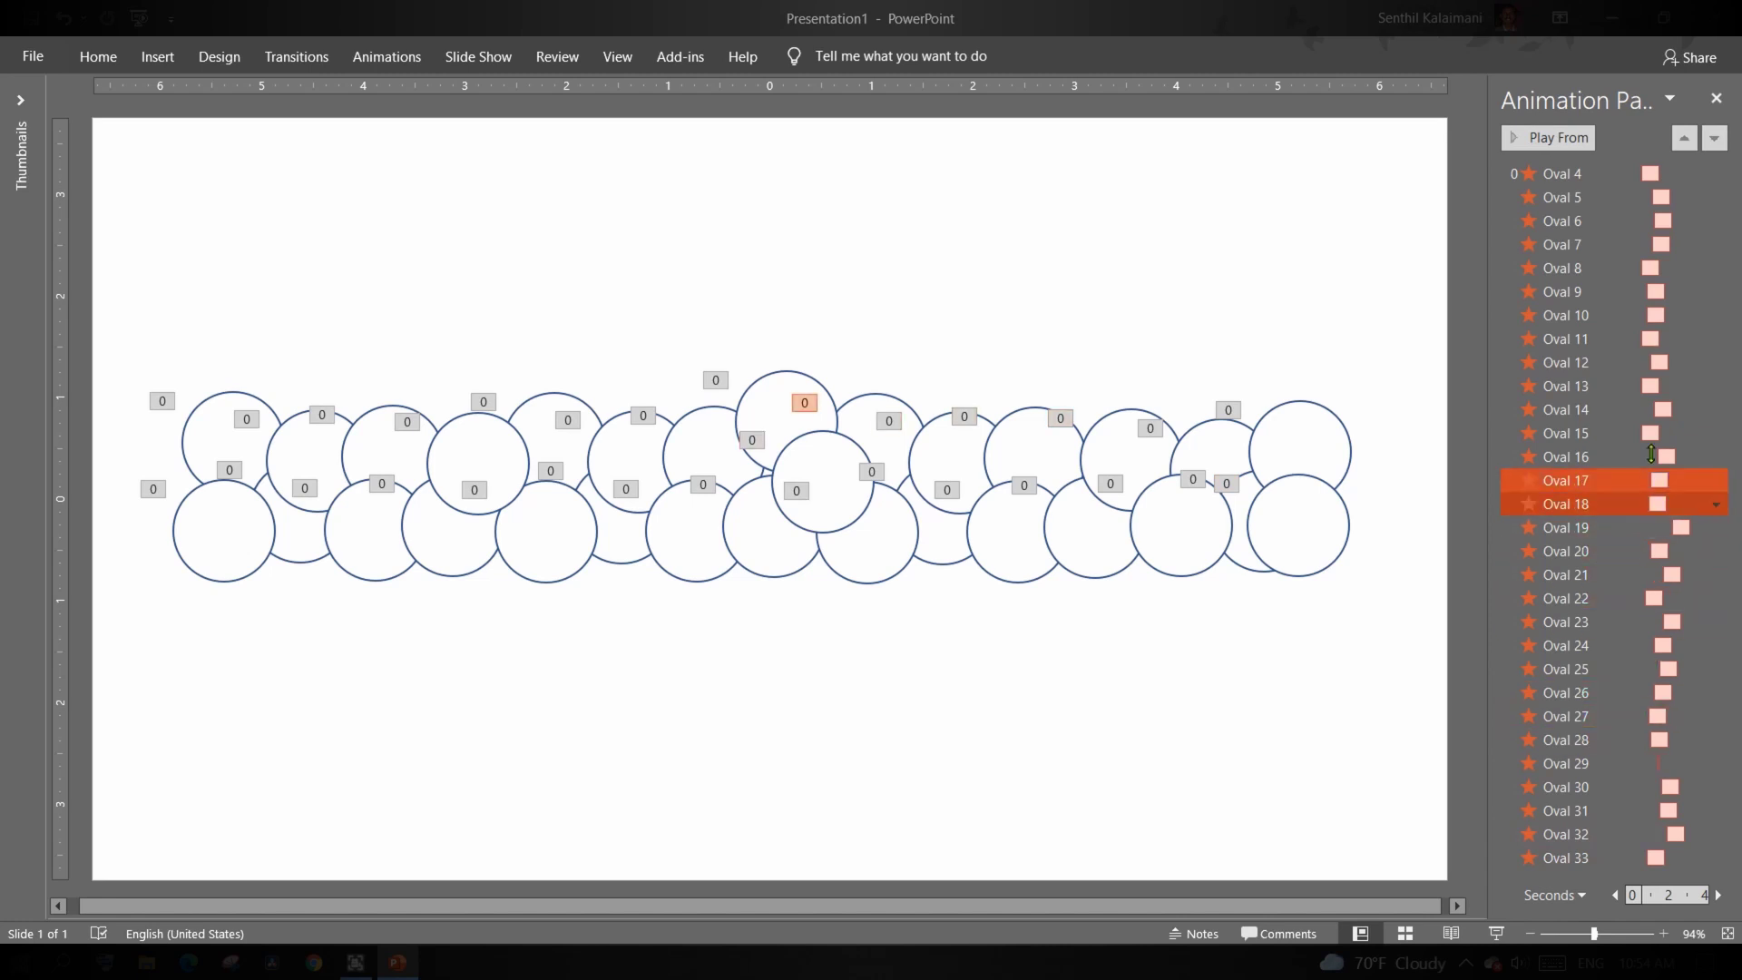
drag(1656, 435, 1662, 386)
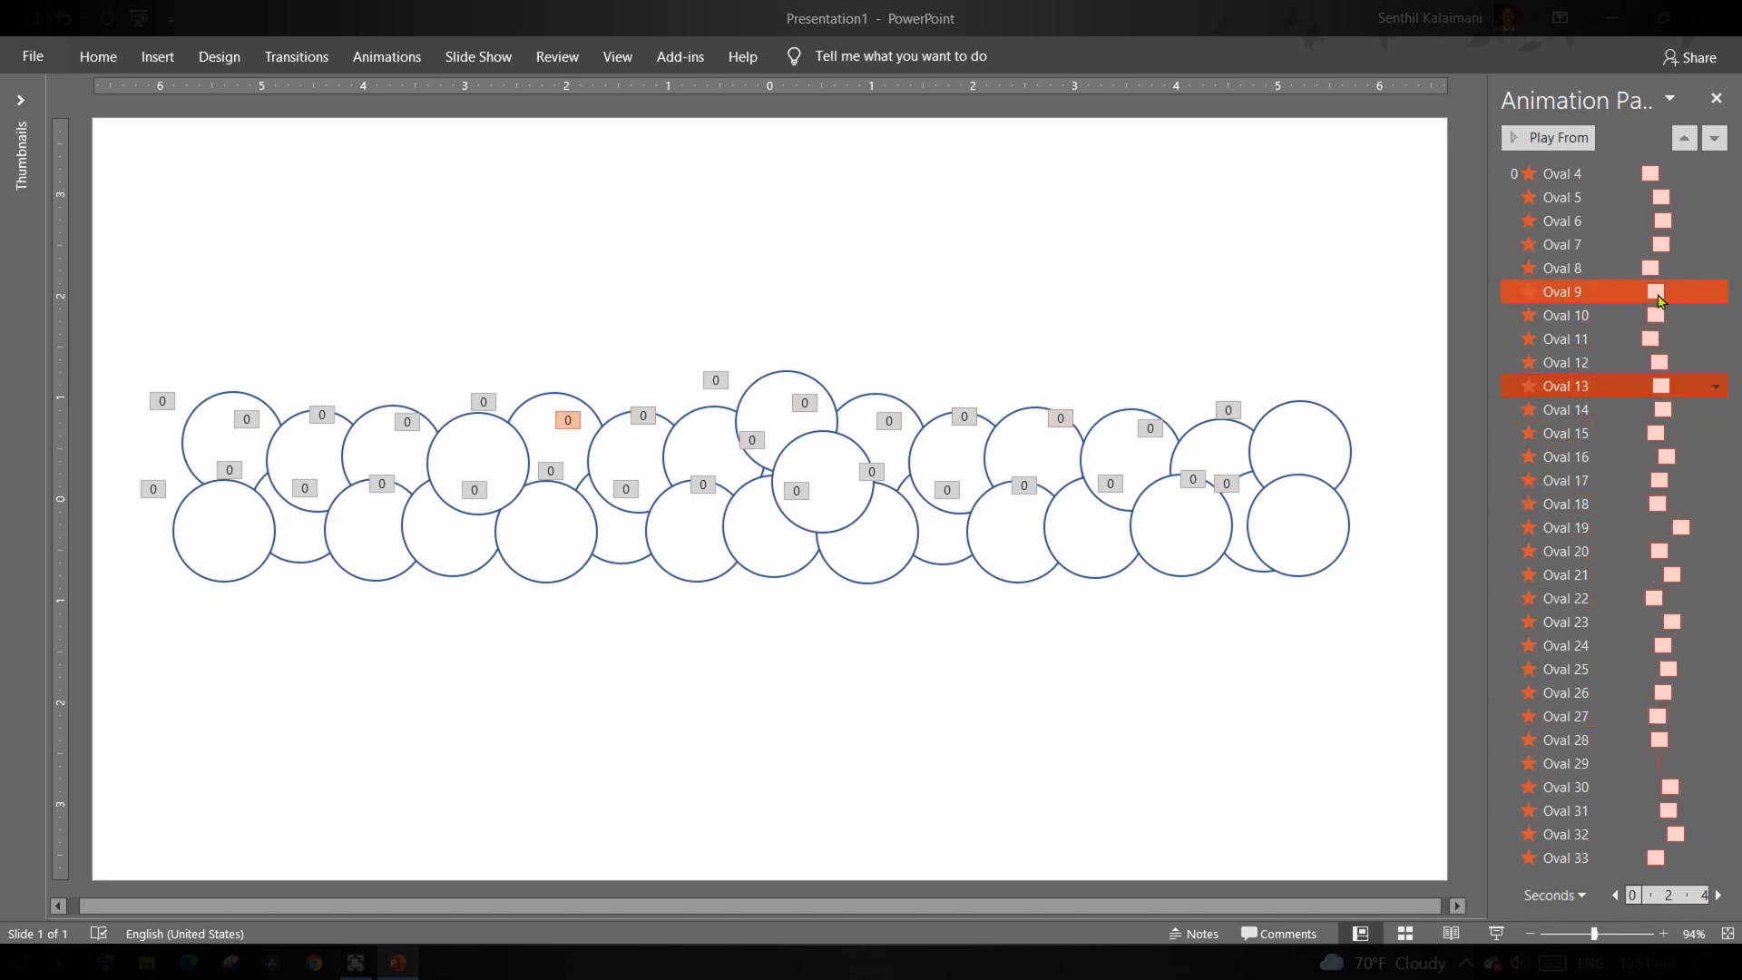
Fine-tune Ovals 13, 8, 11, 7 (0.6 s) and 5, then select all circles
click(1656, 272)
drag(1657, 272, 1666, 272)
click(1642, 338)
drag(1653, 340, 1647, 340)
drag(1662, 245, 1654, 246)
drag(1657, 199, 1648, 198)
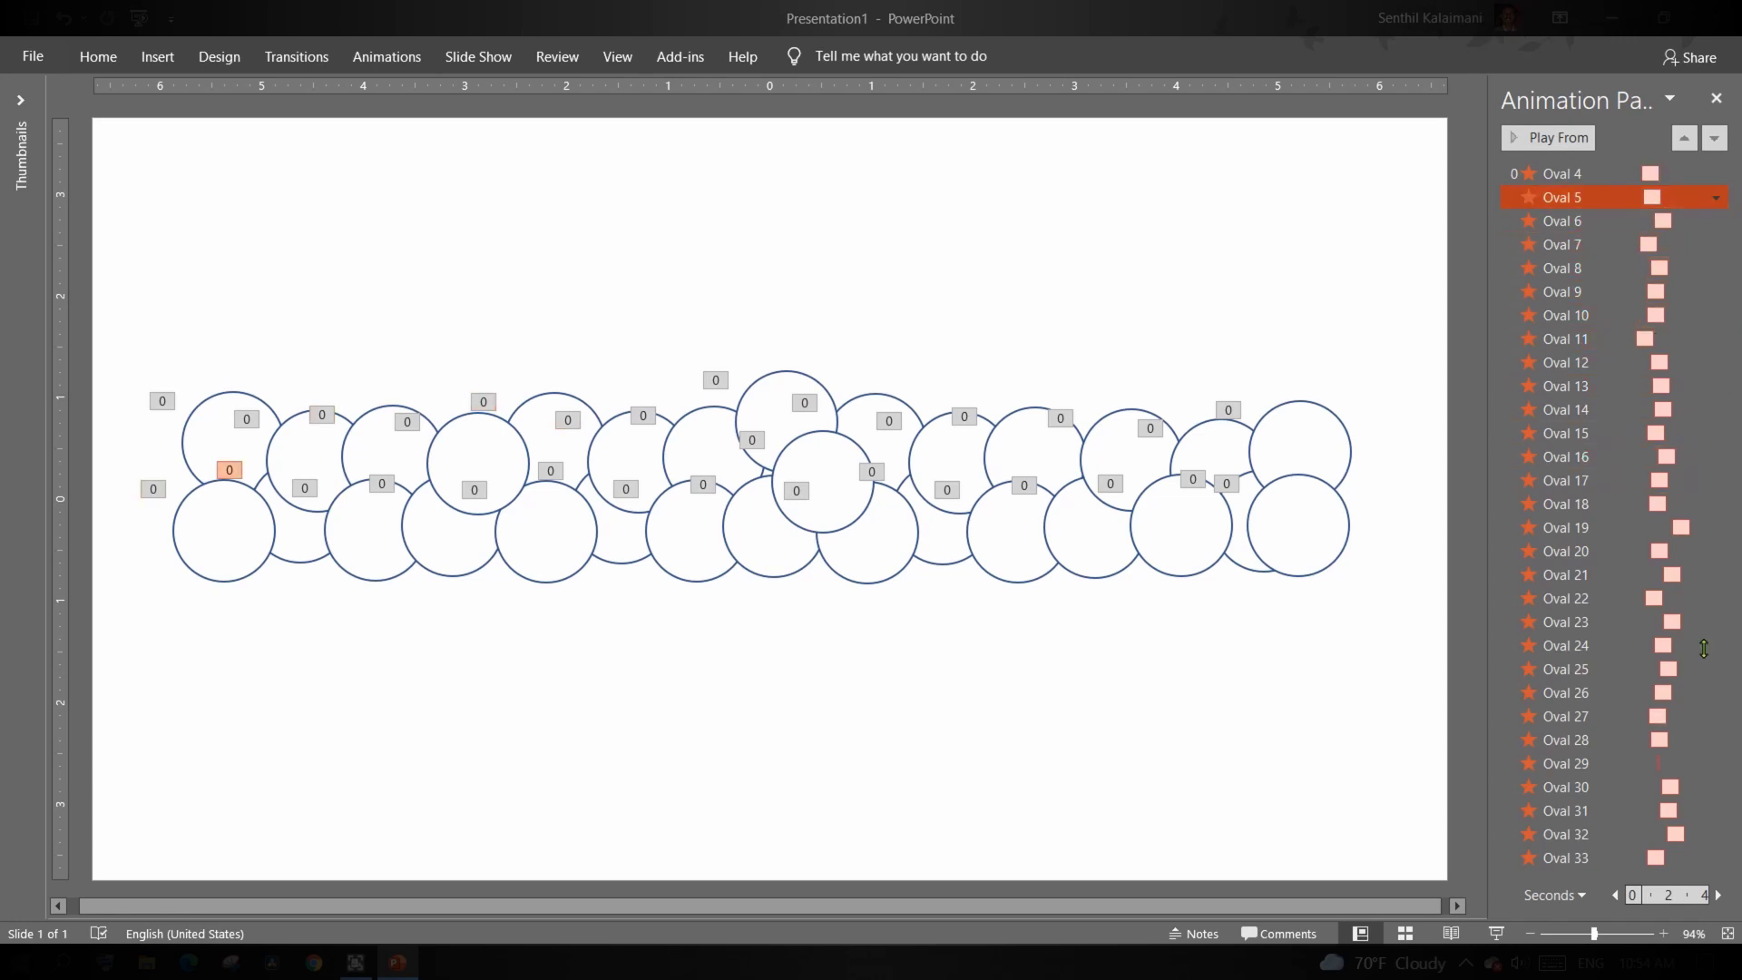
click(1286, 249)
key(ctrl+a)
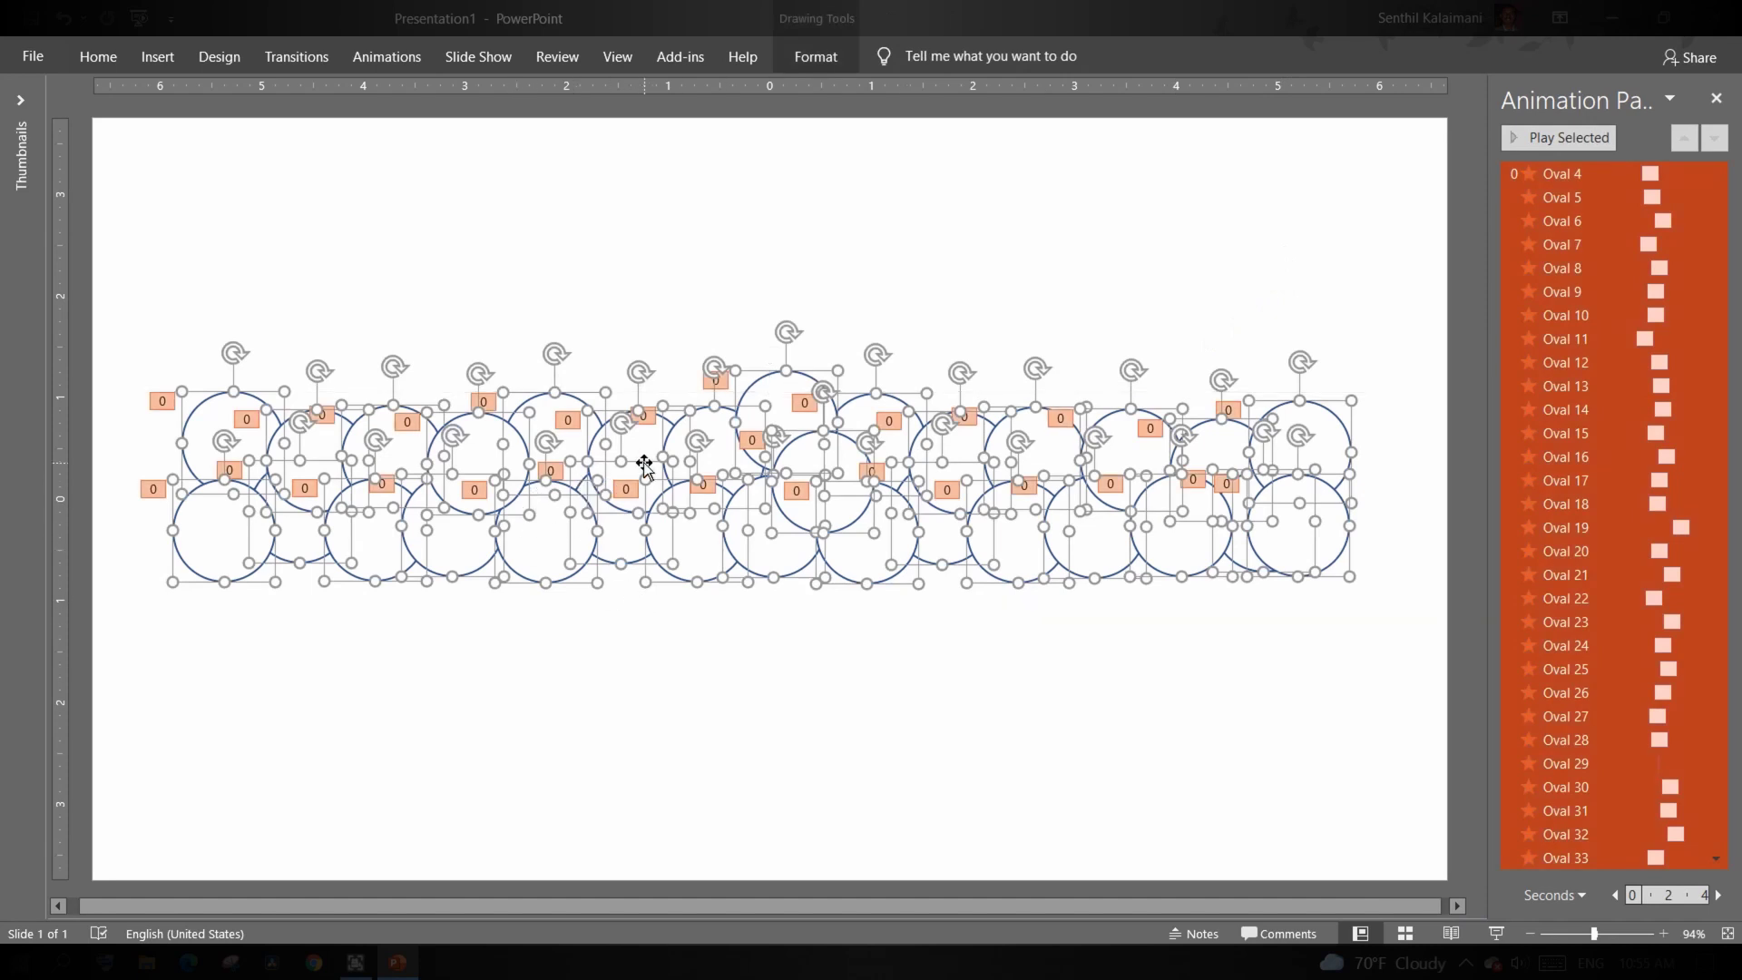
Set the Shape Outline of all selected circles to No Outline
click(817, 52)
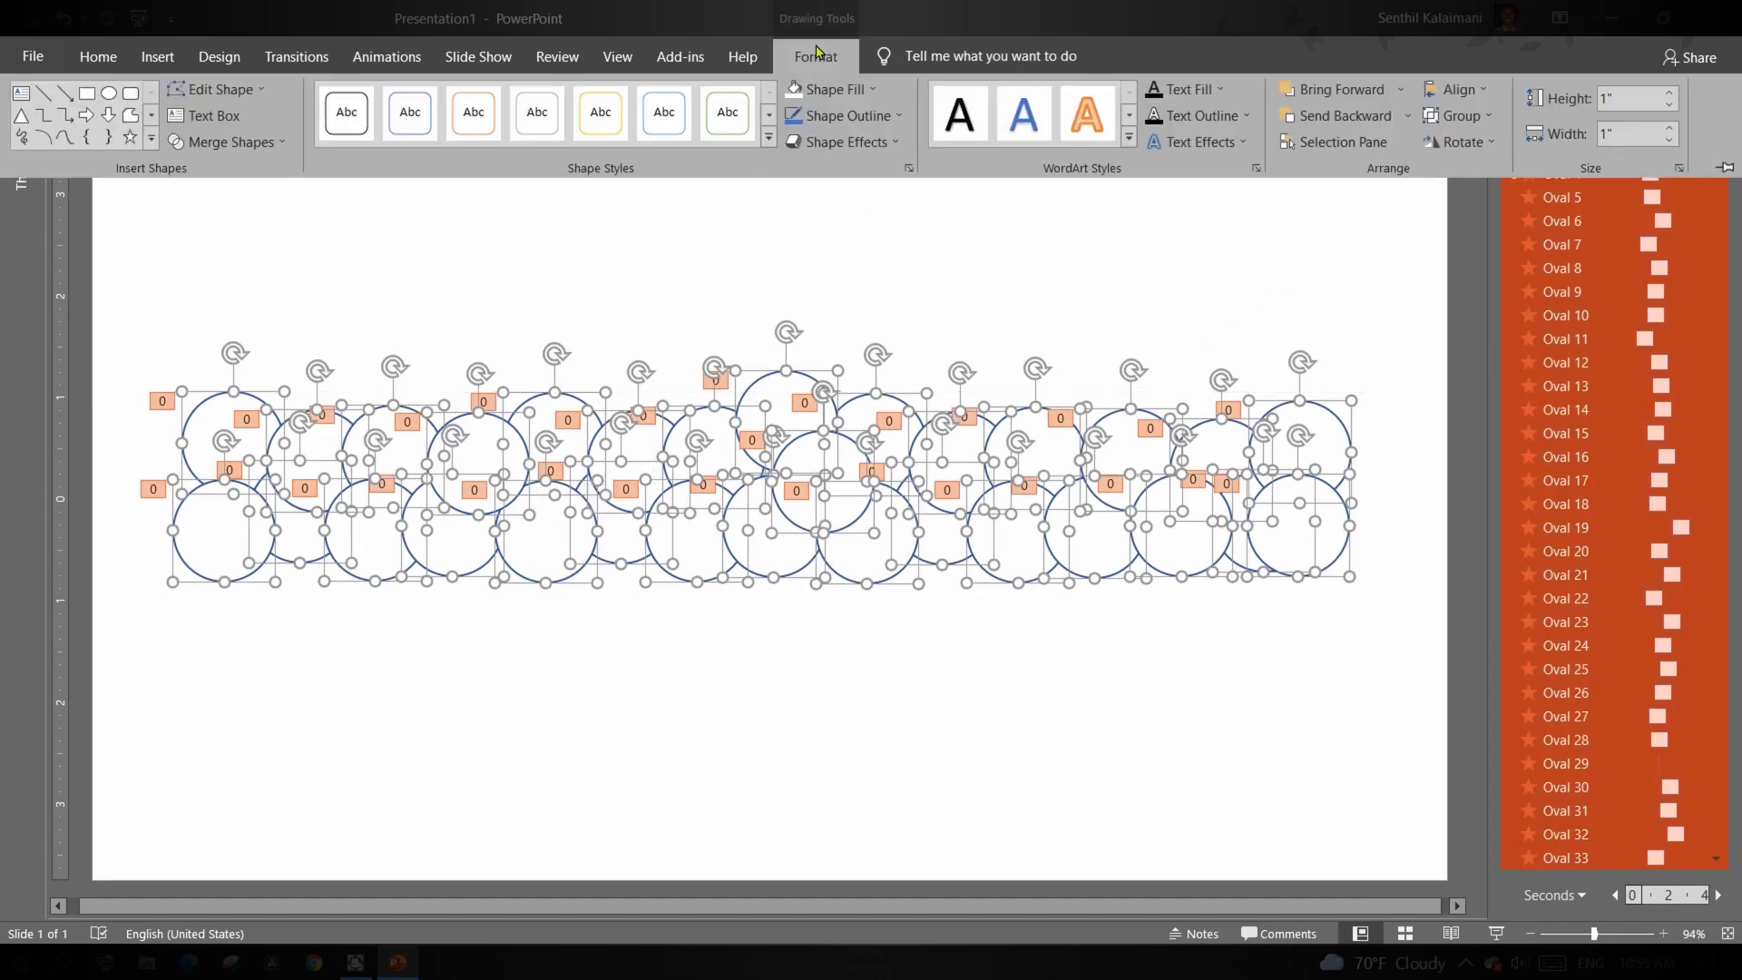
click(882, 115)
click(850, 316)
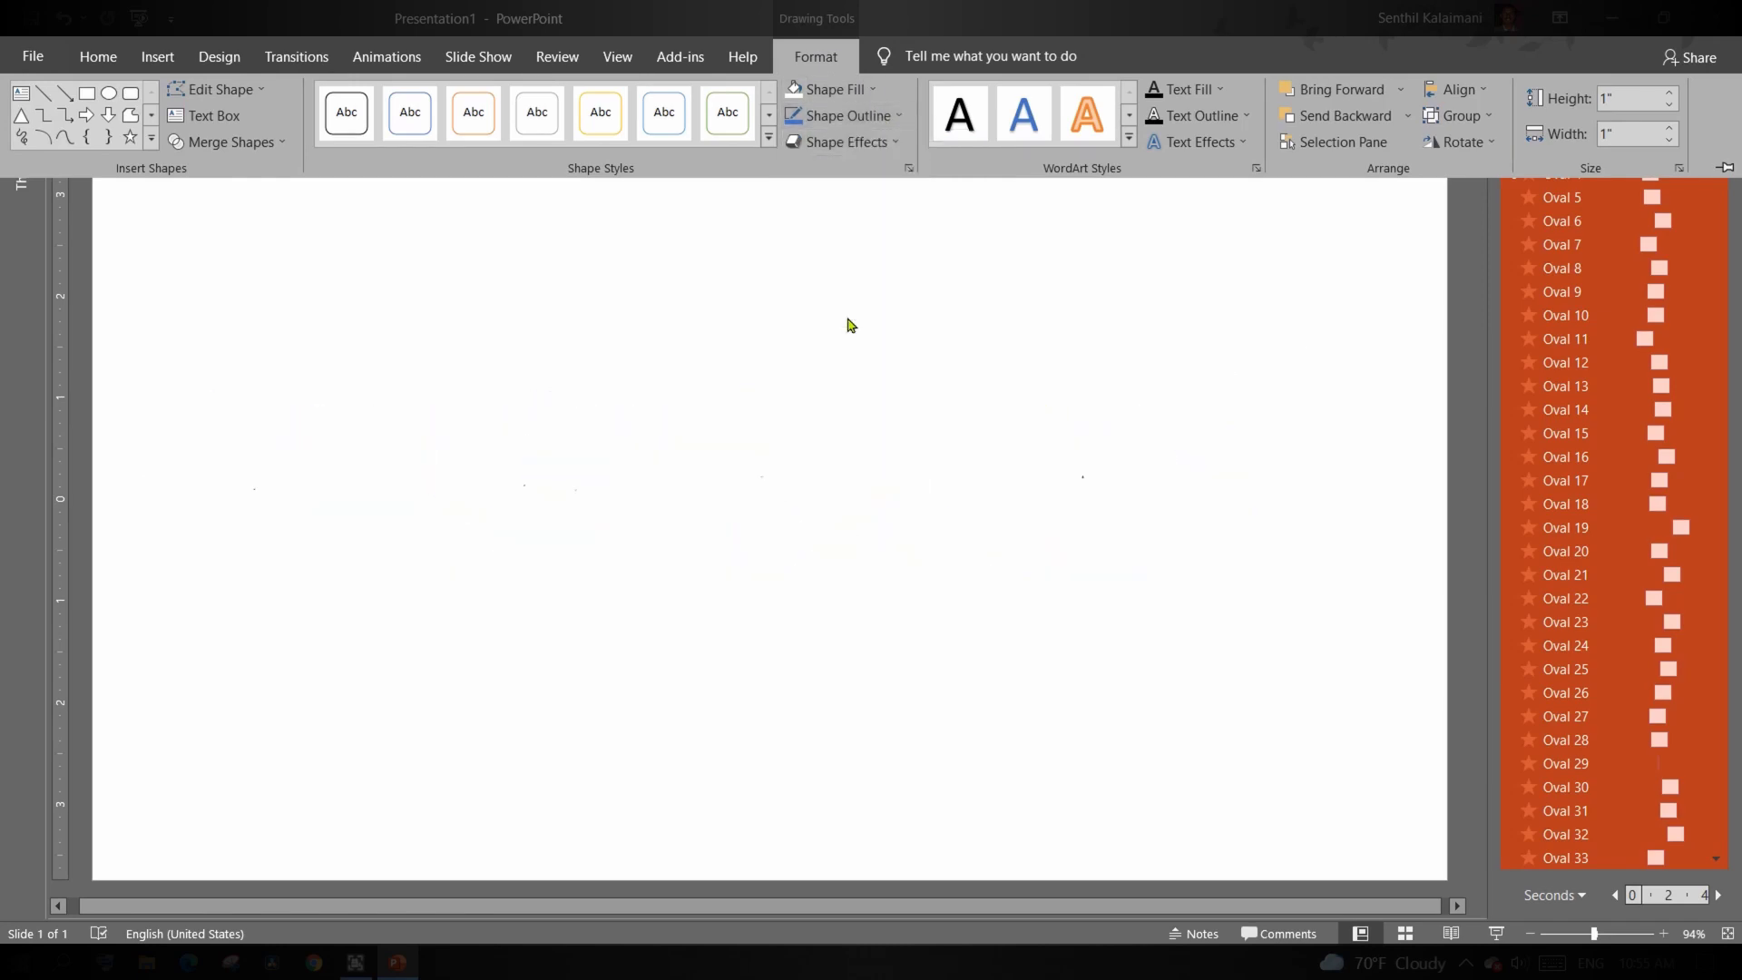
Deselect the circles so the slide looks plain white with EXPRESSION hidden
click(878, 690)
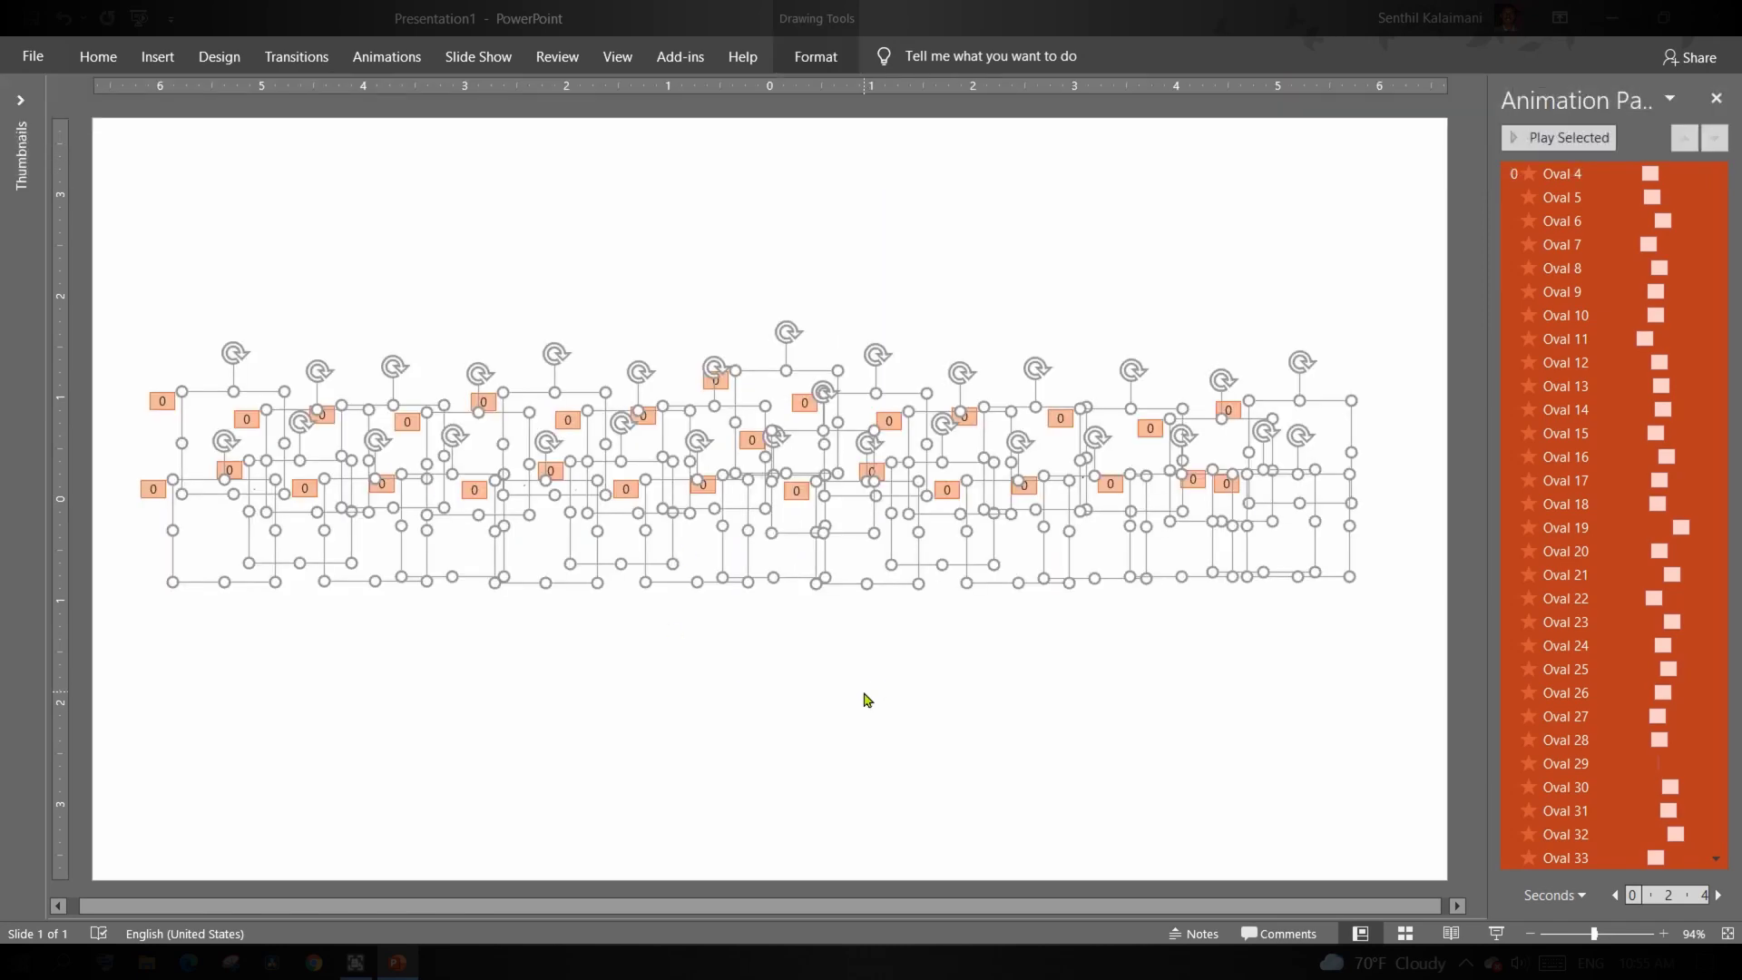
click(865, 698)
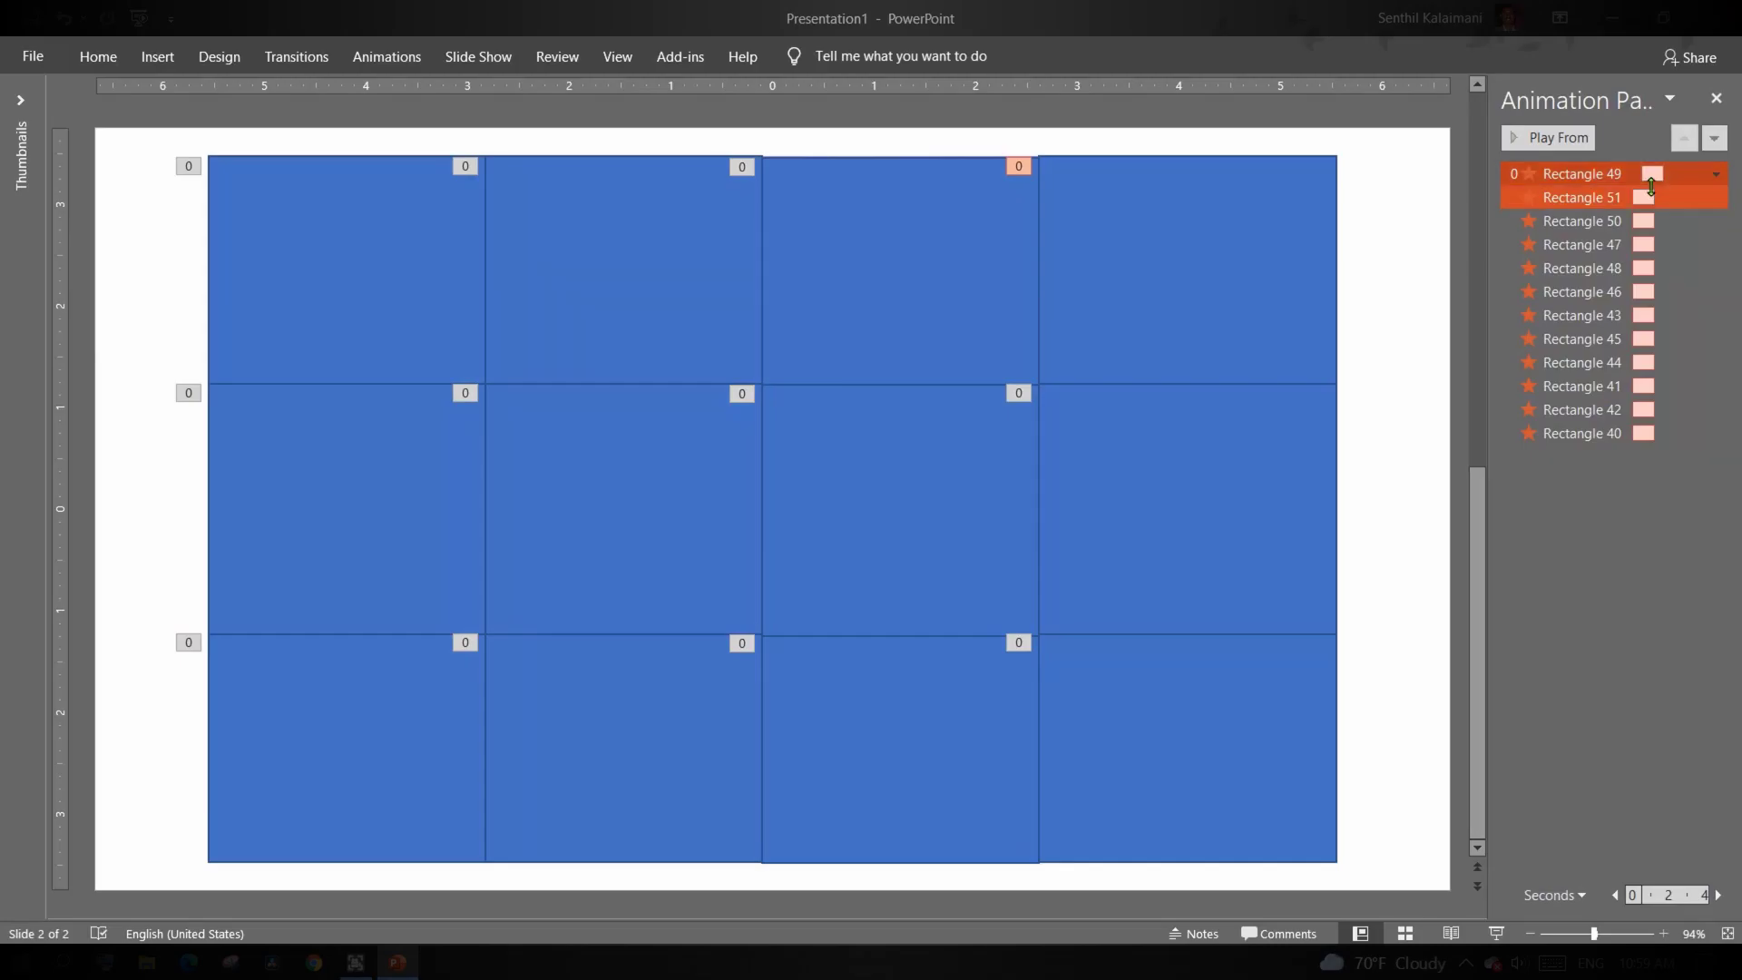
On slide 2, delay successive rectangle exits, from Rectangle 47 to Rectangle 42 at 1.4 s
shift+click(1647, 251)
drag(1647, 252, 1671, 245)
drag(1643, 267, 1649, 291)
mouse_move(1644, 315)
mouse_down()
mouse_move(1668, 314)
mouse_move(1648, 338)
mouse_up()
mouse_move(1643, 362)
mouse_down()
mouse_move(1659, 362)
mouse_move(1655, 386)
mouse_up()
drag(1643, 410, 1671, 408)
click(1421, 449)
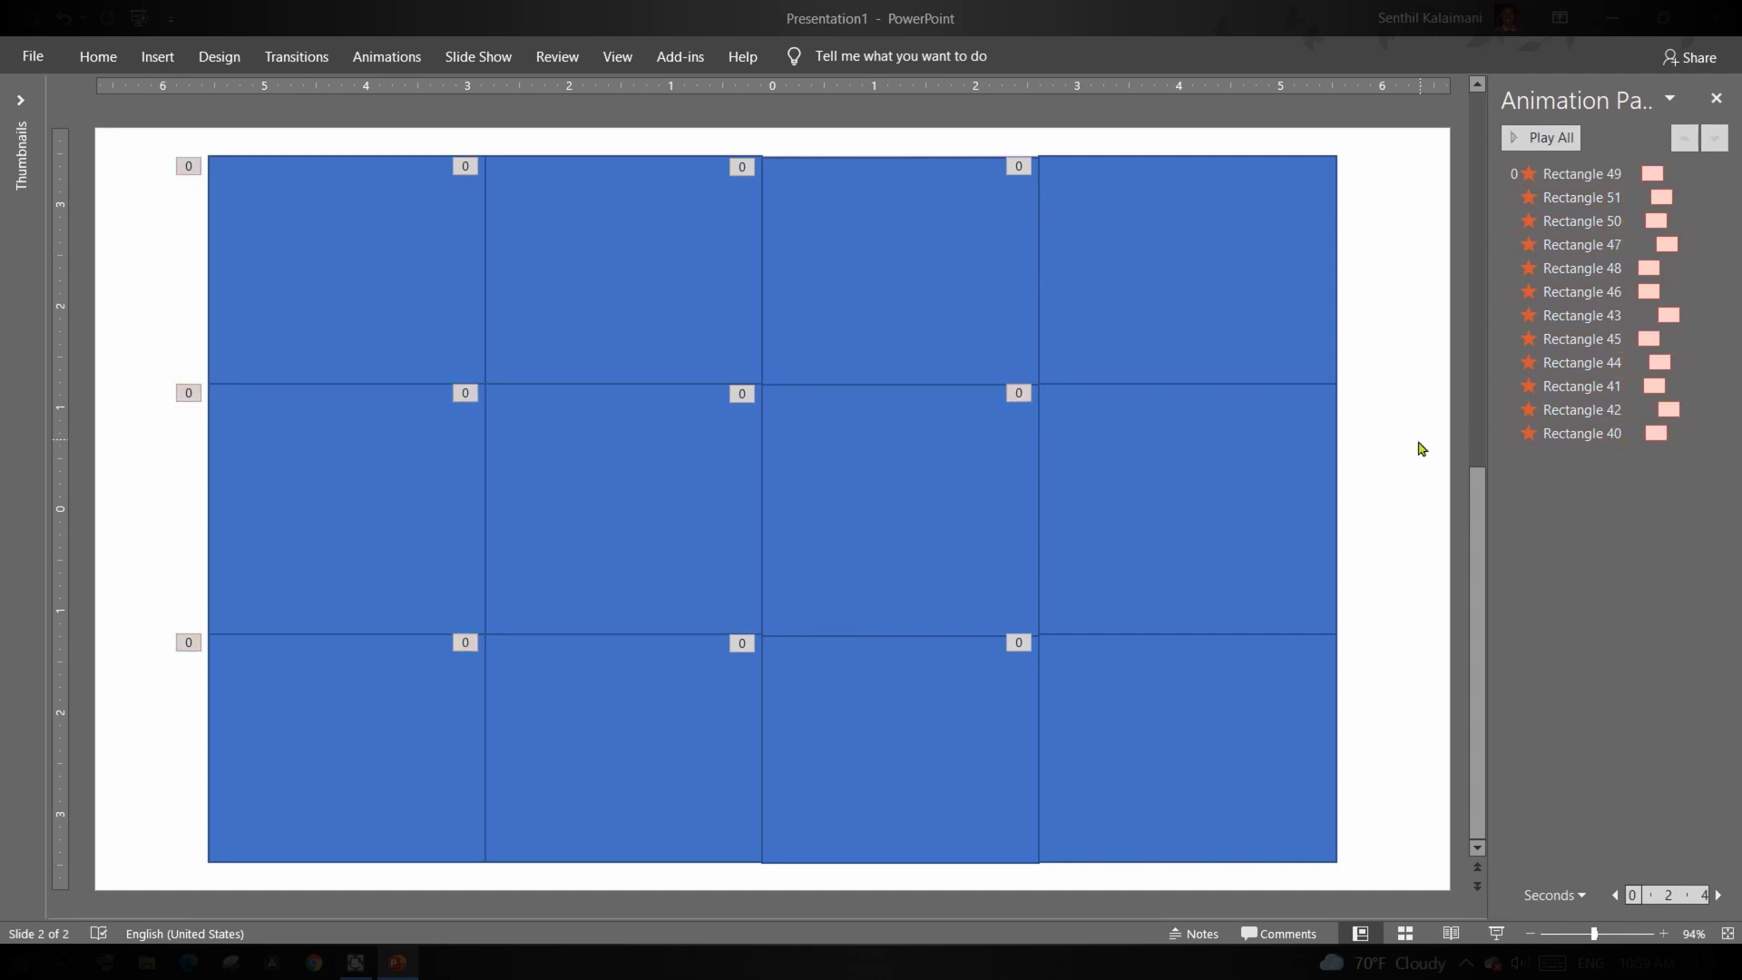